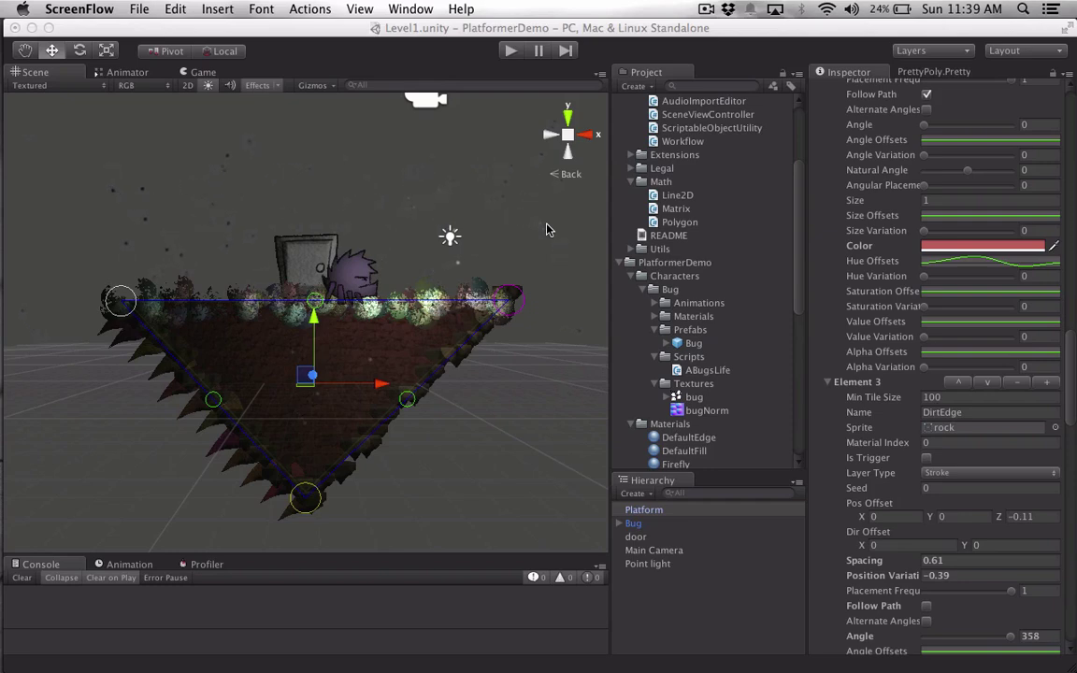
# Drag the platform's top-right corner point slightly inward, then switch to the Hand tool.
pyautogui.scroll(-5, 543, 243)
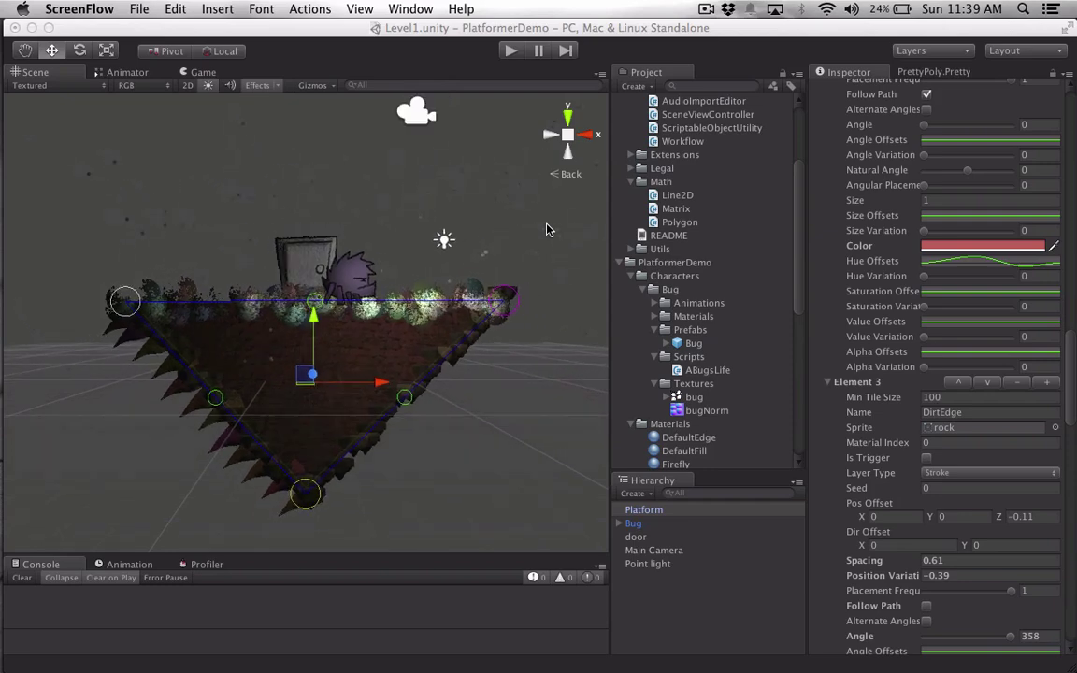
pyautogui.moveTo(527, 316); pyautogui.dragTo(505, 302)
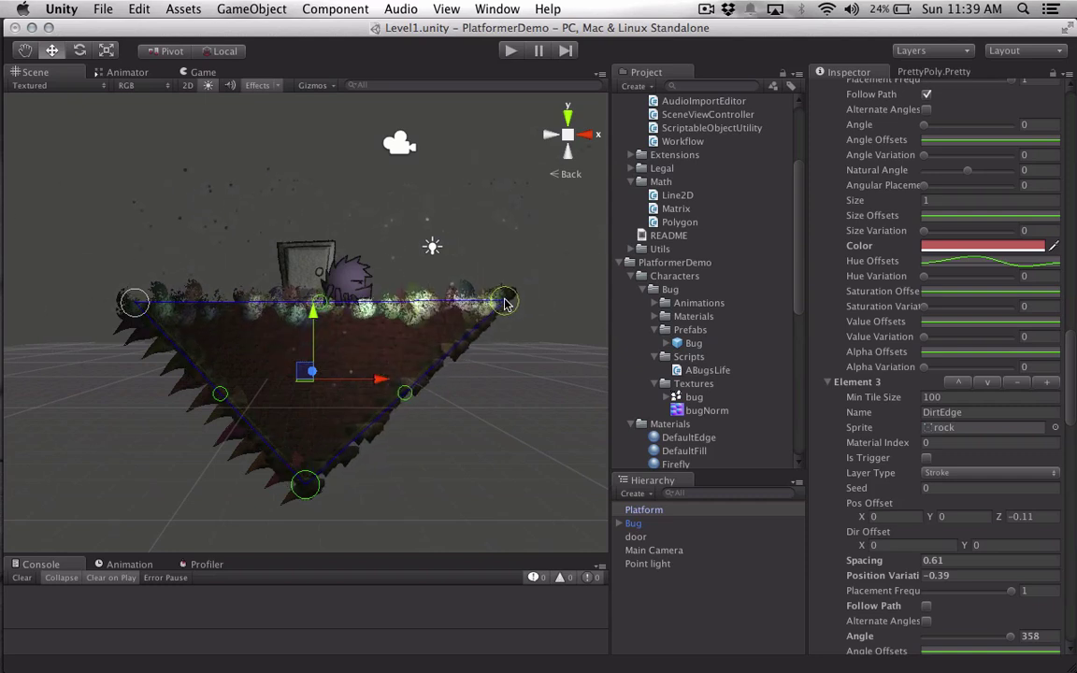
pyautogui.scroll(3, 493, 366)
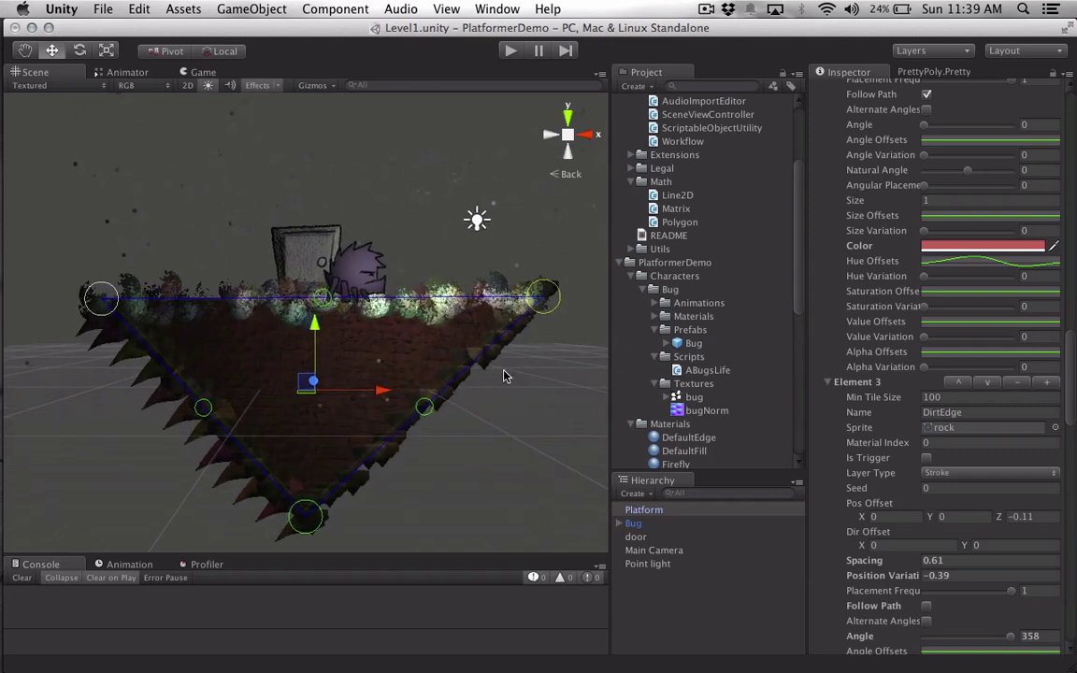
pyautogui.press('q')
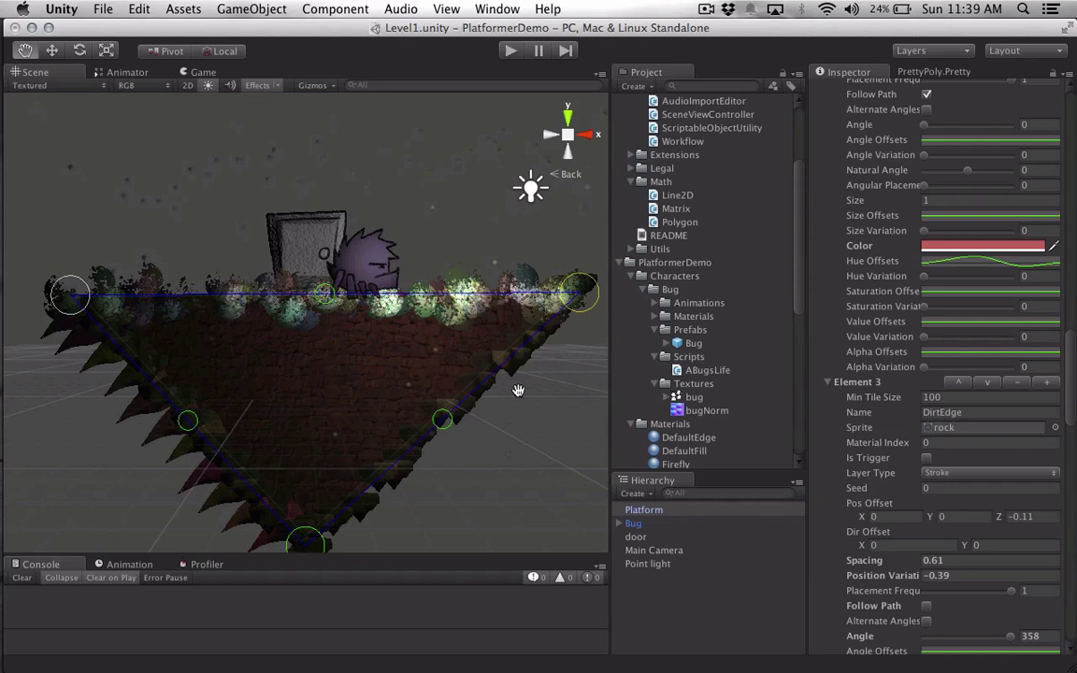
pyautogui.scroll(-2, 518, 390)
# Add a corner on the platform's right edge, delete the bottom corner, and move the bottom-right corner down-left.
pyautogui.moveTo(539, 294); pyautogui.dragTo(541, 300)
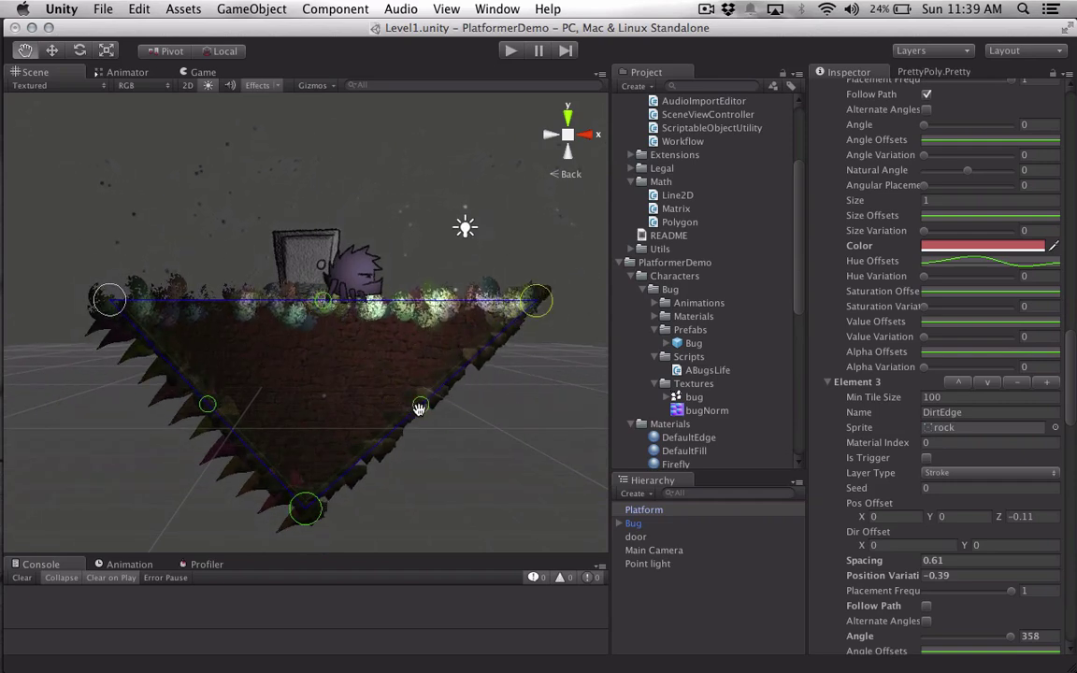
pyautogui.moveTo(422, 405); pyautogui.dragTo(479, 470)
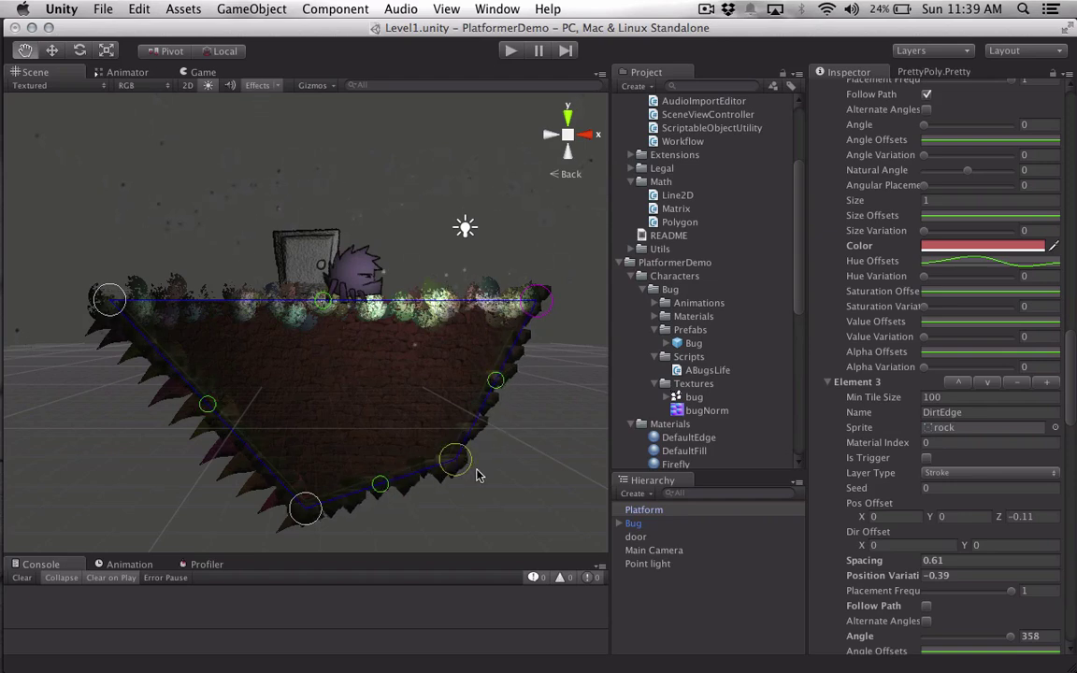
pyautogui.press('ctrl')
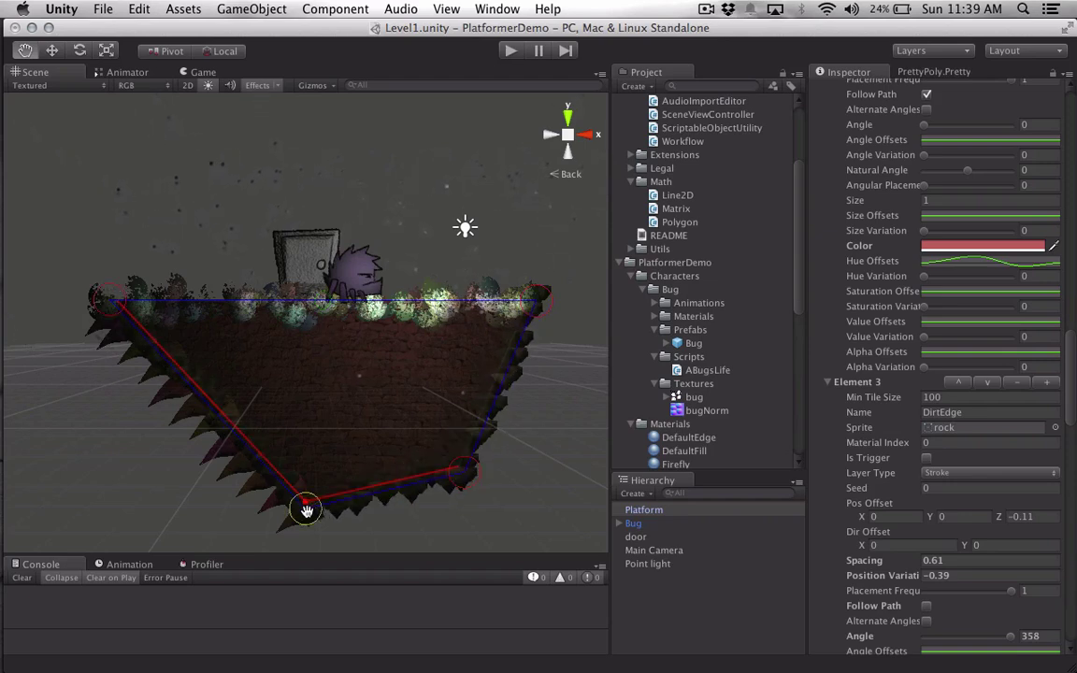
pyautogui.keyDown('ctrl'); pyautogui.click(307, 510); pyautogui.keyUp('ctrl')
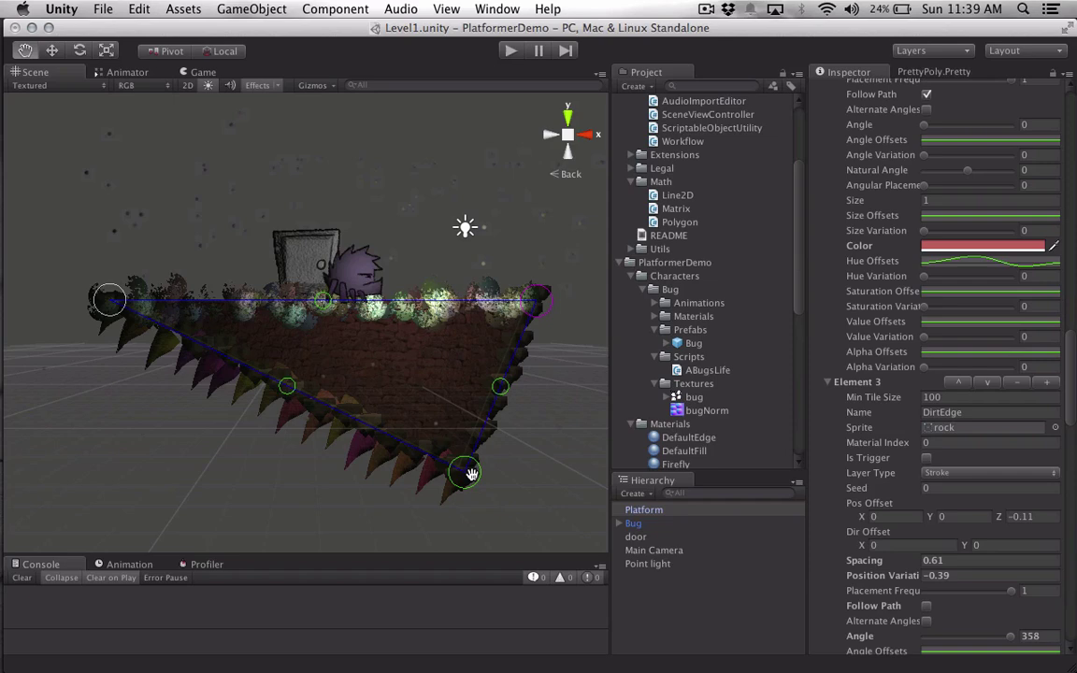
pyautogui.moveTo(470, 474); pyautogui.dragTo(334, 509)
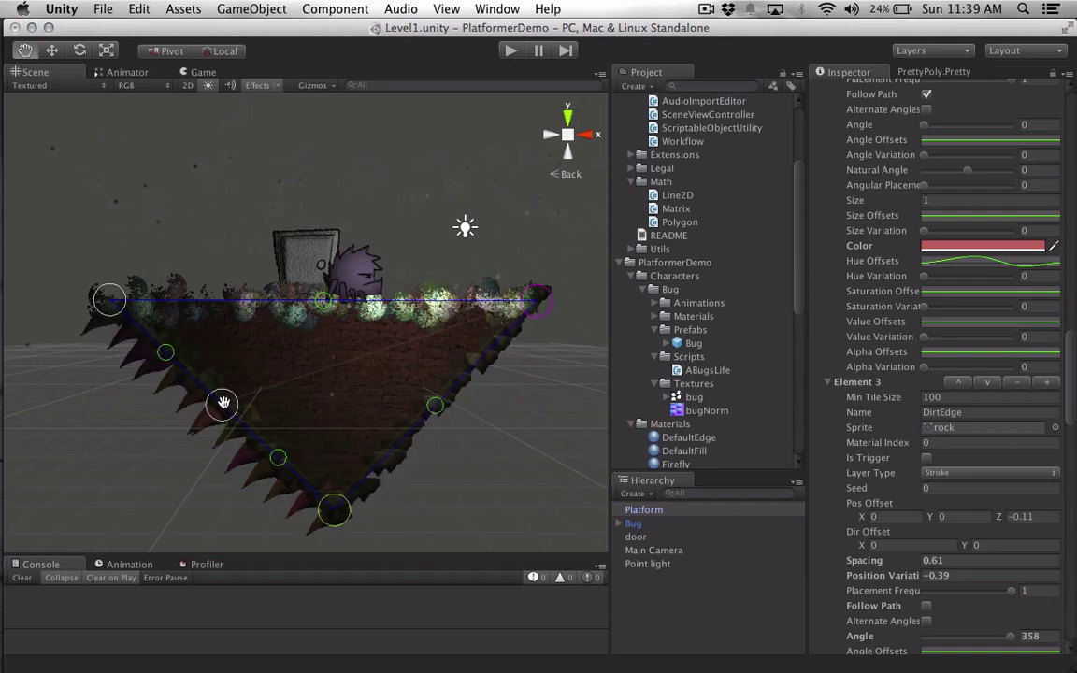
# Bend the left edge with a new point and slide the low corner to the lower left.
pyautogui.moveTo(222, 403); pyautogui.dragTo(162, 453)
pyautogui.moveTo(336, 507); pyautogui.dragTo(316, 530)
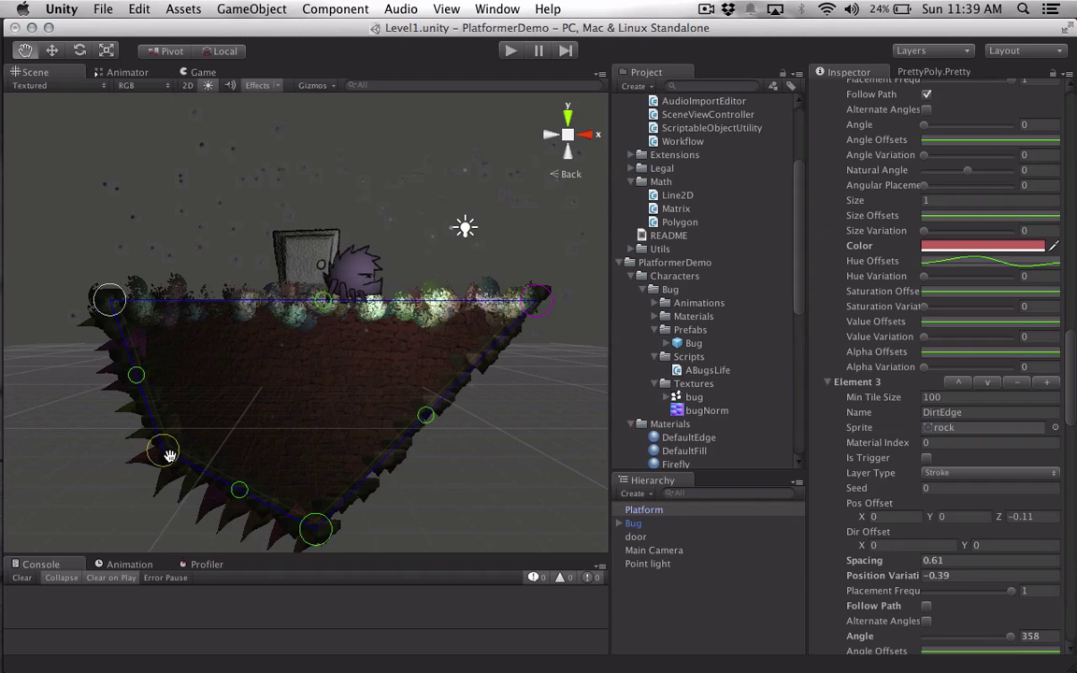
pyautogui.moveTo(162, 451); pyautogui.dragTo(234, 420)
pyautogui.moveTo(314, 528); pyautogui.dragTo(165, 529)
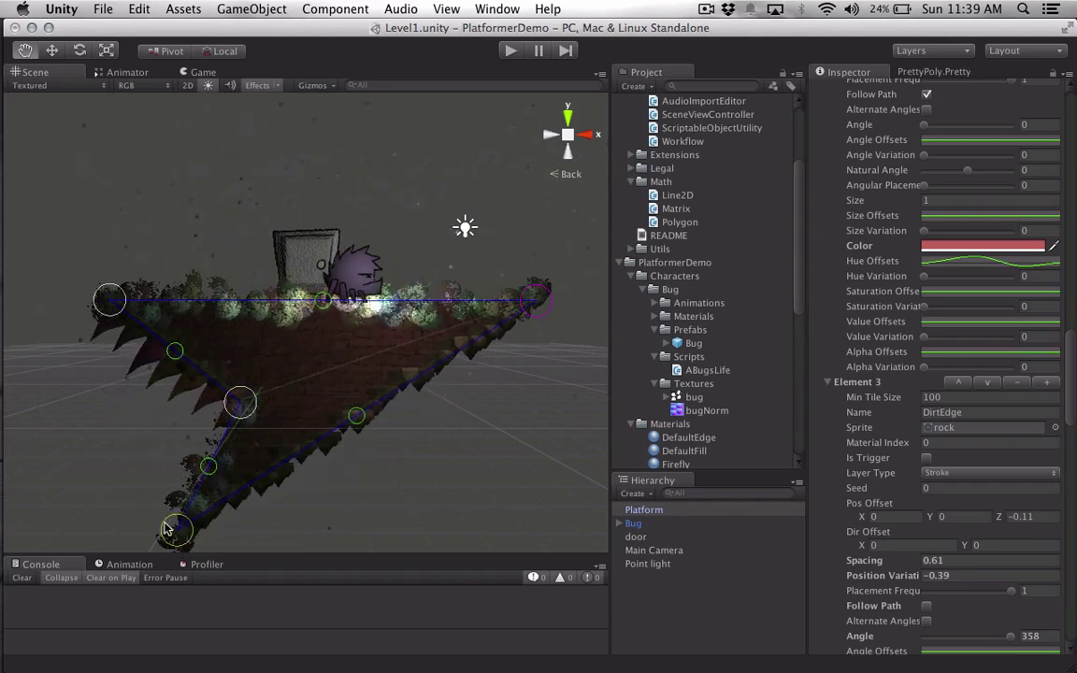
pyautogui.scroll(2, 280, 418)
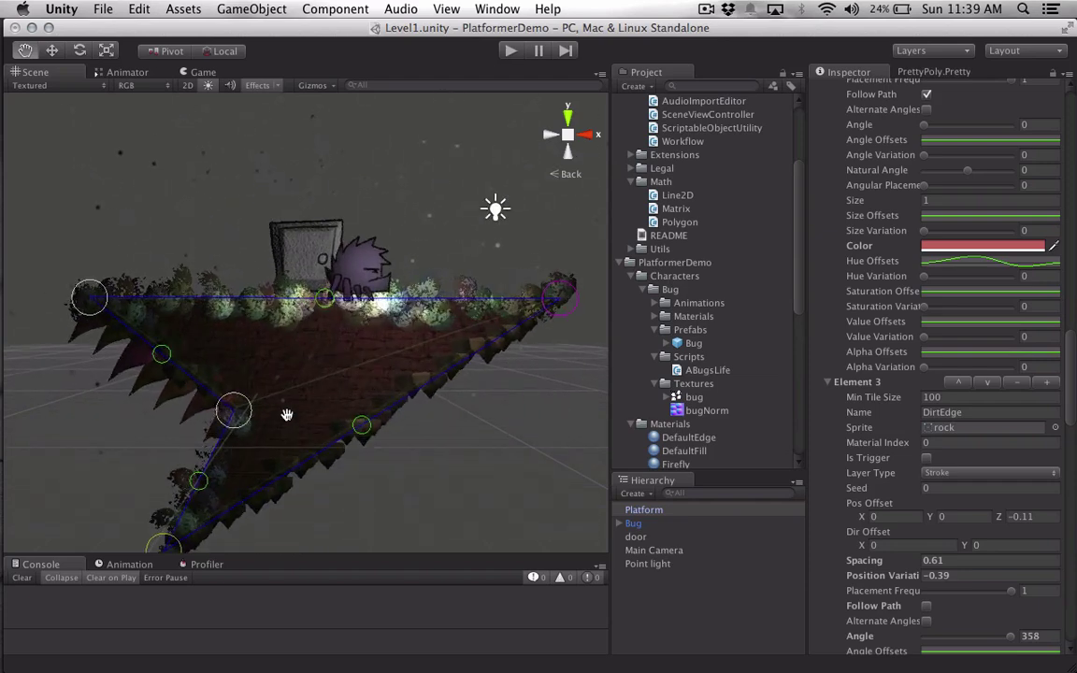
pyautogui.moveTo(280, 418); pyautogui.dragTo(355, 328)
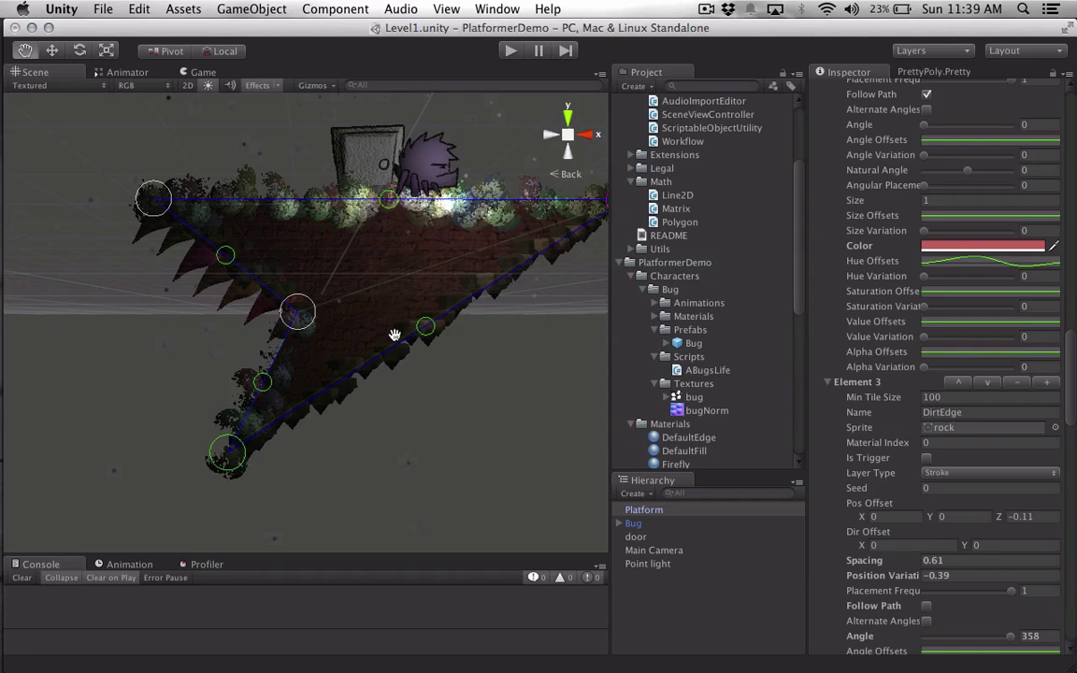
# Enlarge the platform by adding a lower-edge point pulled out to the lower right.
pyautogui.scroll(-2, 370, 342)
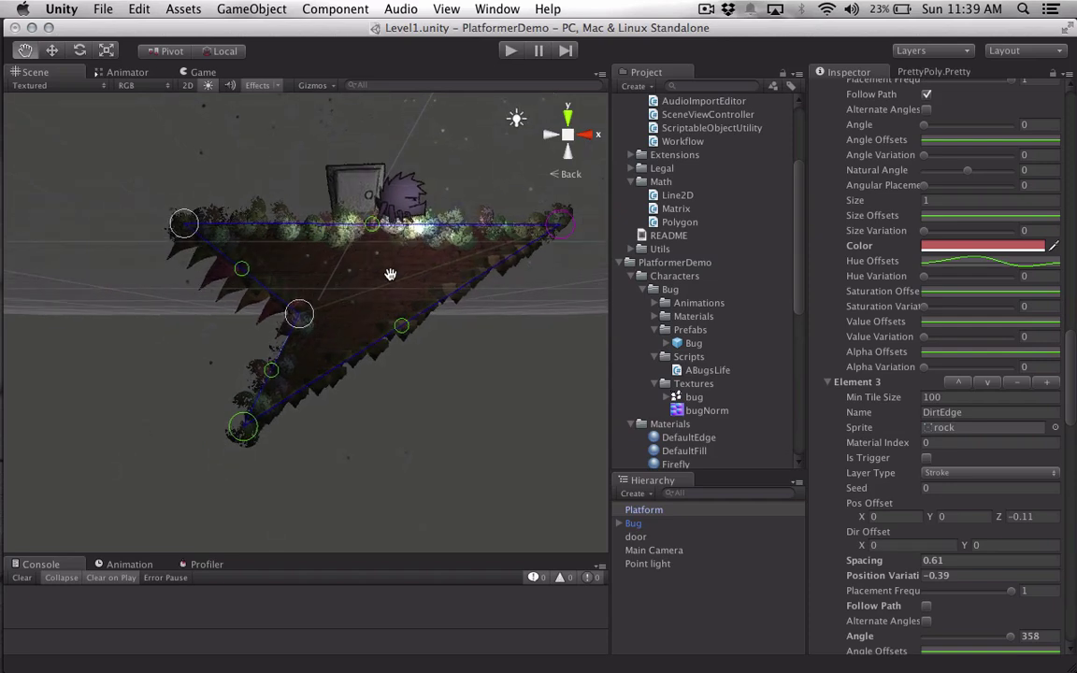
pyautogui.moveTo(391, 274); pyautogui.dragTo(349, 326)
pyautogui.click(358, 379)
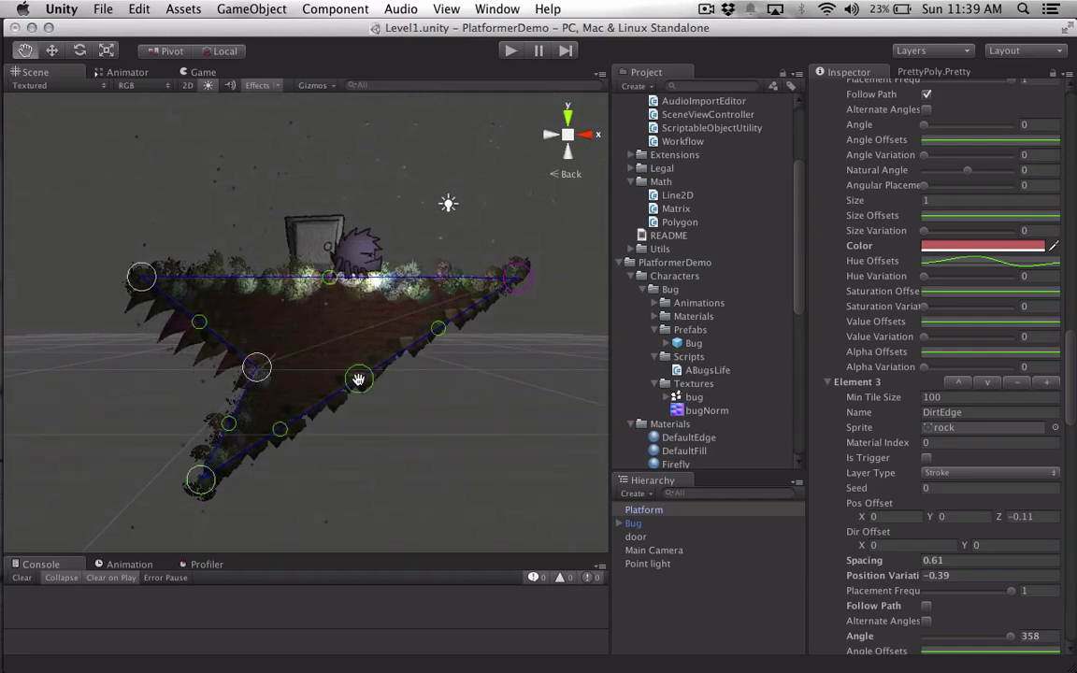
pyautogui.moveTo(361, 379); pyautogui.dragTo(512, 433)
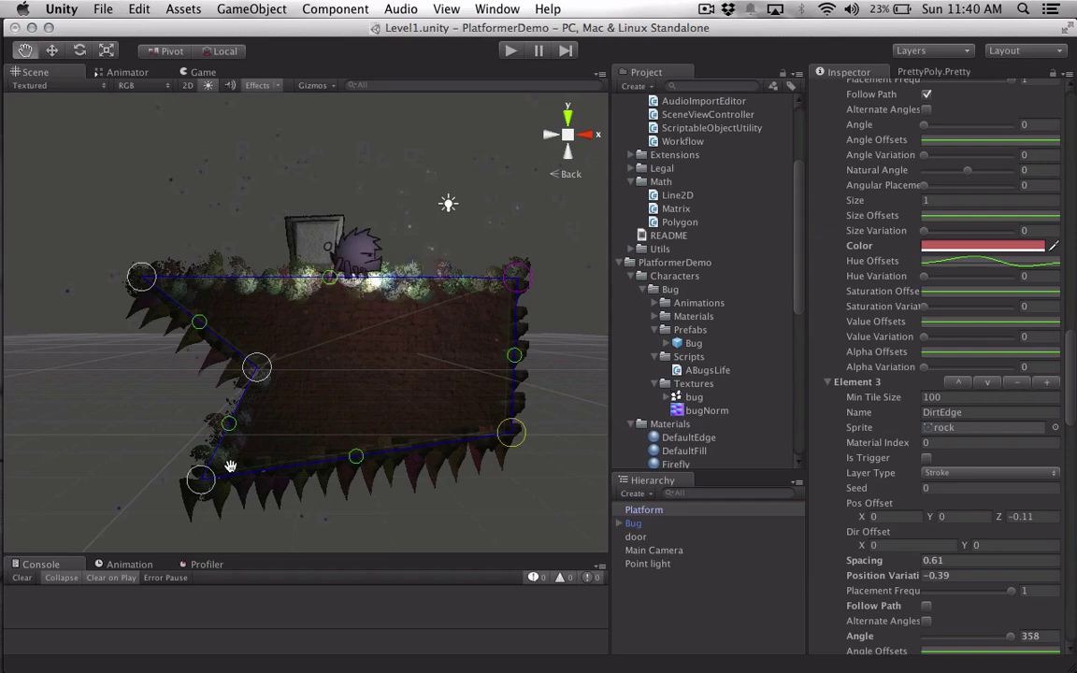
pyautogui.moveTo(202, 479); pyautogui.dragTo(265, 486)
# Add top-edge points and raise them into a tall right cliff, leaving a flat ledge by the bug.
pyautogui.click(330, 278)
pyautogui.moveTo(347, 281); pyautogui.dragTo(379, 282)
pyautogui.click(448, 281)
pyautogui.moveTo(449, 280); pyautogui.dragTo(461, 118)
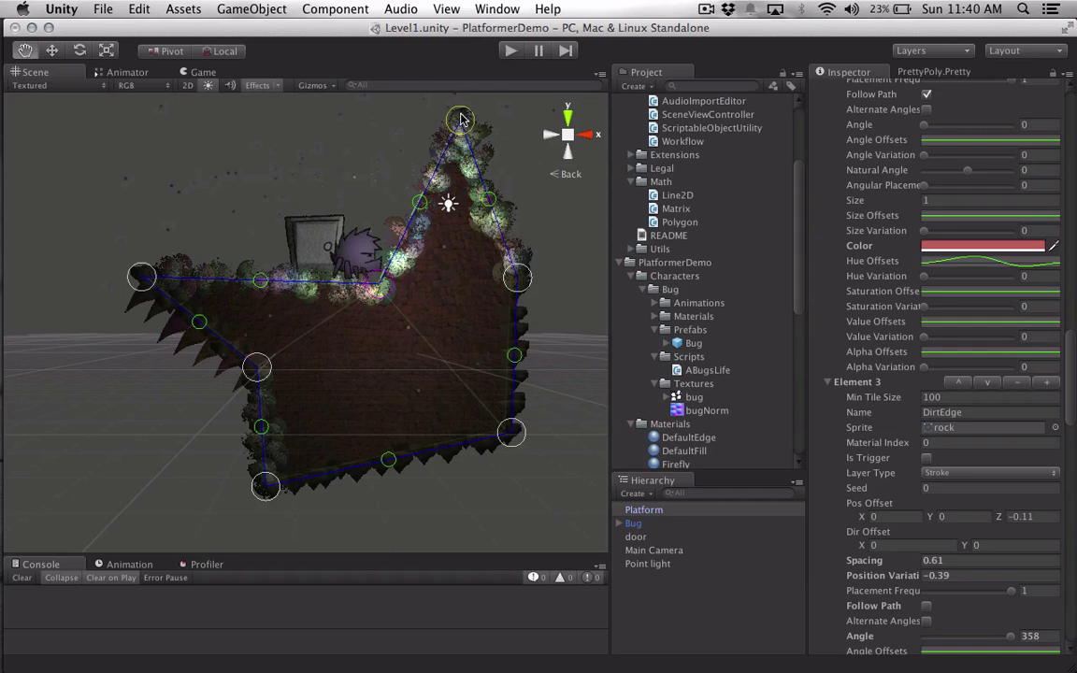
pyautogui.moveTo(517, 276); pyautogui.dragTo(599, 282)
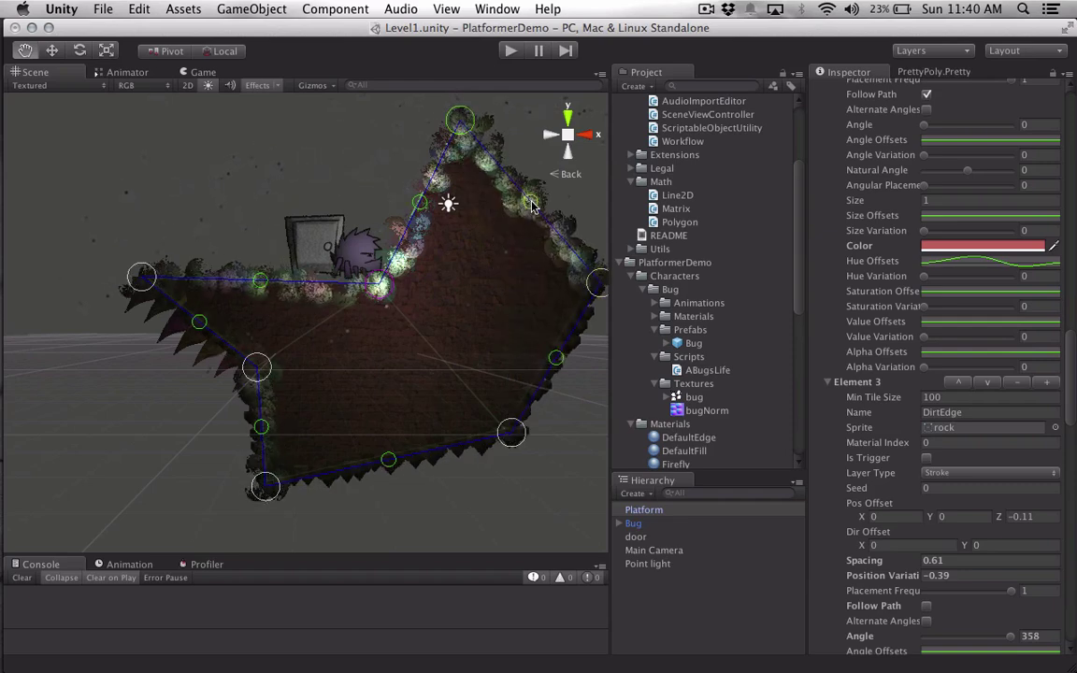
pyautogui.moveTo(531, 206); pyautogui.dragTo(587, 111)
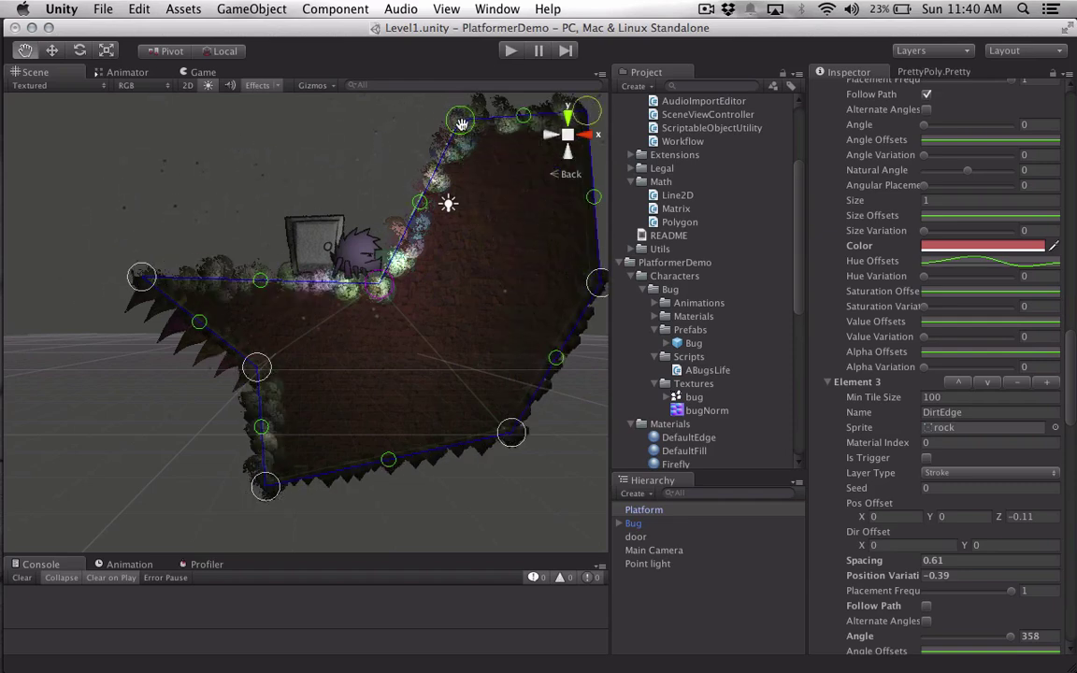
pyautogui.moveTo(461, 123); pyautogui.dragTo(435, 125)
pyautogui.moveTo(385, 291); pyautogui.dragTo(488, 291)
pyautogui.moveTo(537, 228); pyautogui.dragTo(430, 284)
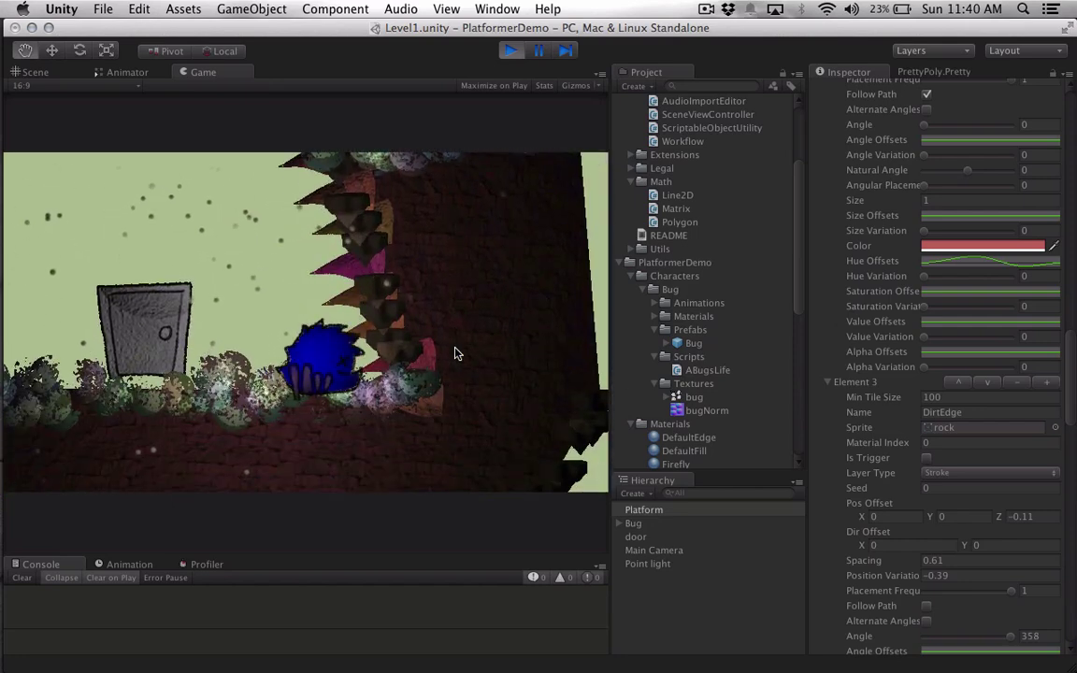
# Stop play mode, scroll the Inspector to the Grass layer (Element 1), and open its colour picker.
pyautogui.click(512, 52)
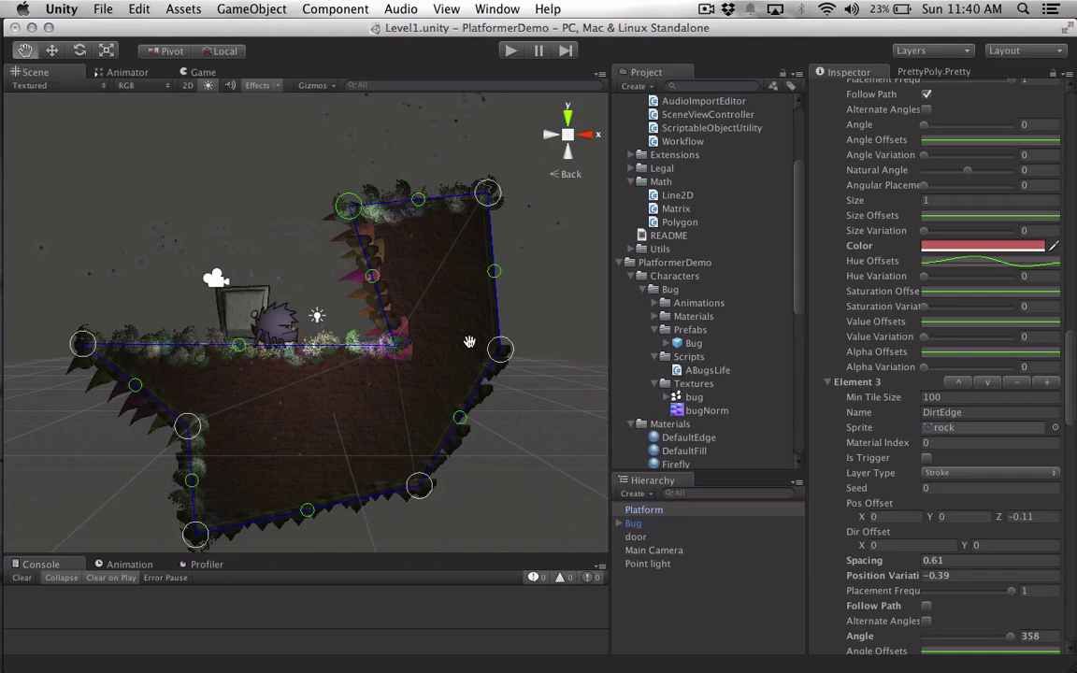
pyautogui.scroll(3, 964, 308)
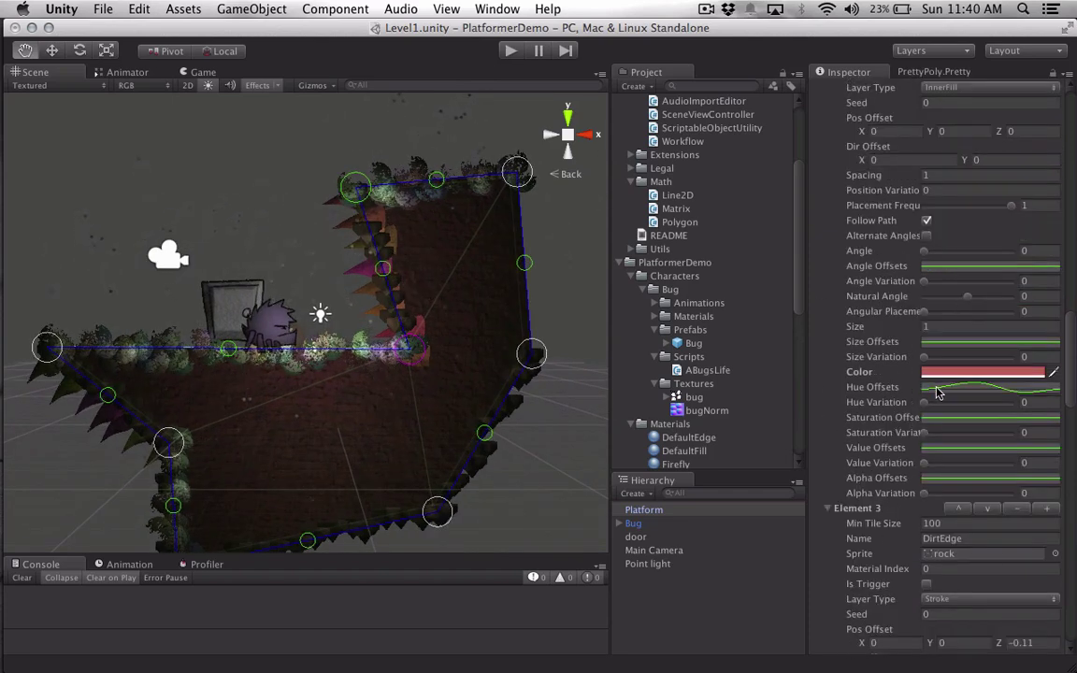
pyautogui.scroll(10, 888, 413)
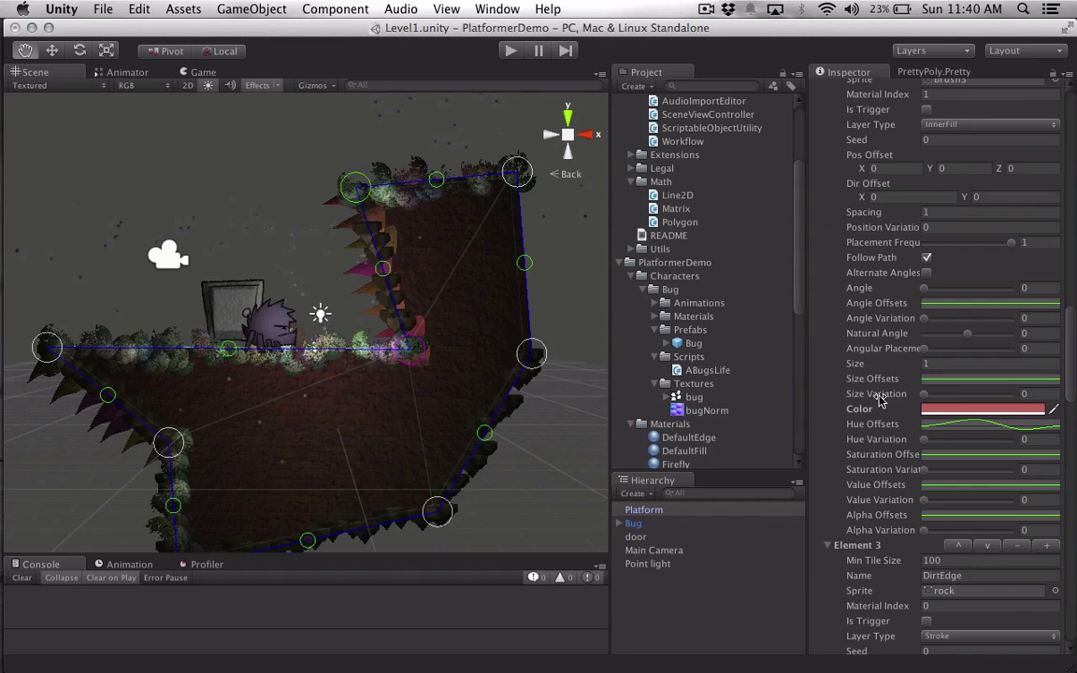
pyautogui.scroll(4, 879, 401)
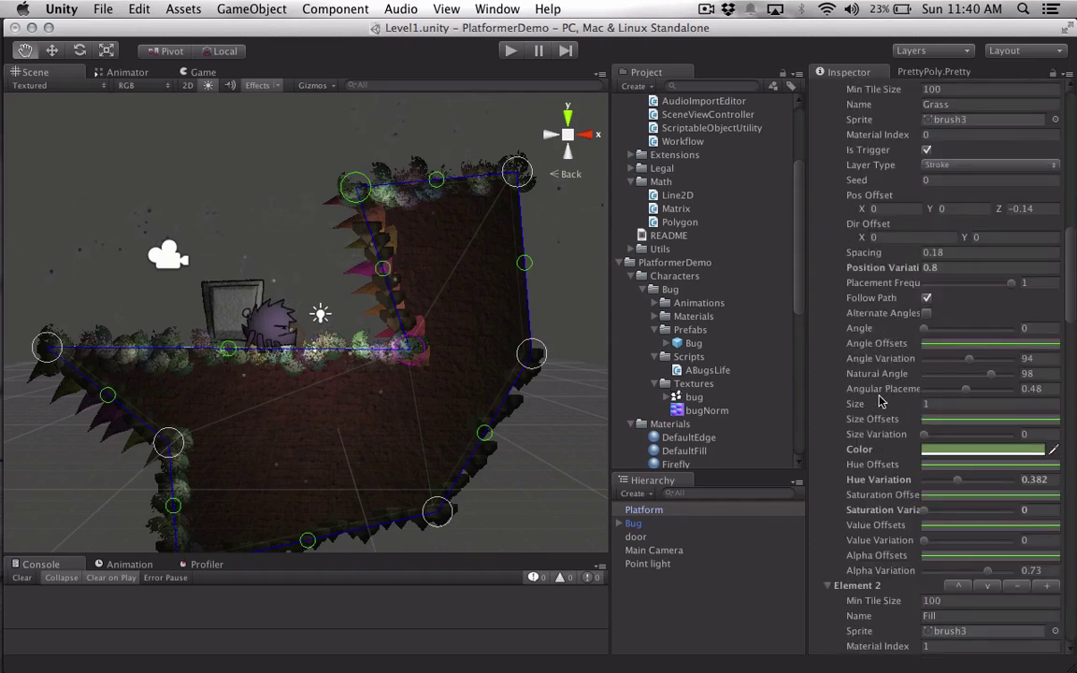
pyautogui.scroll(1, 879, 400)
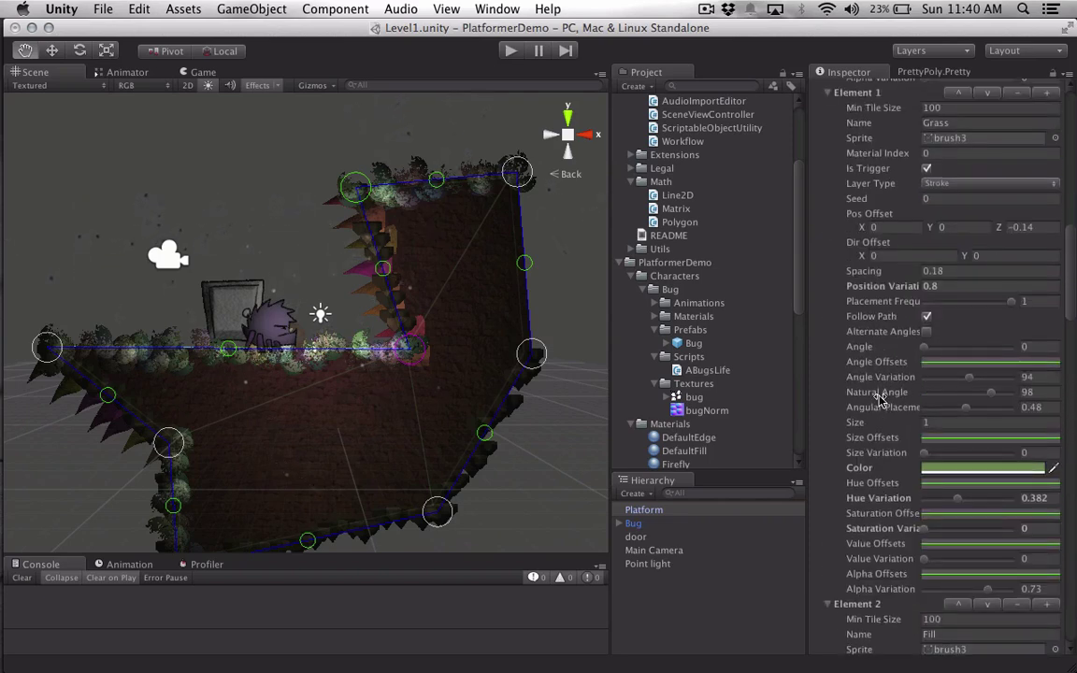
pyautogui.click(973, 471)
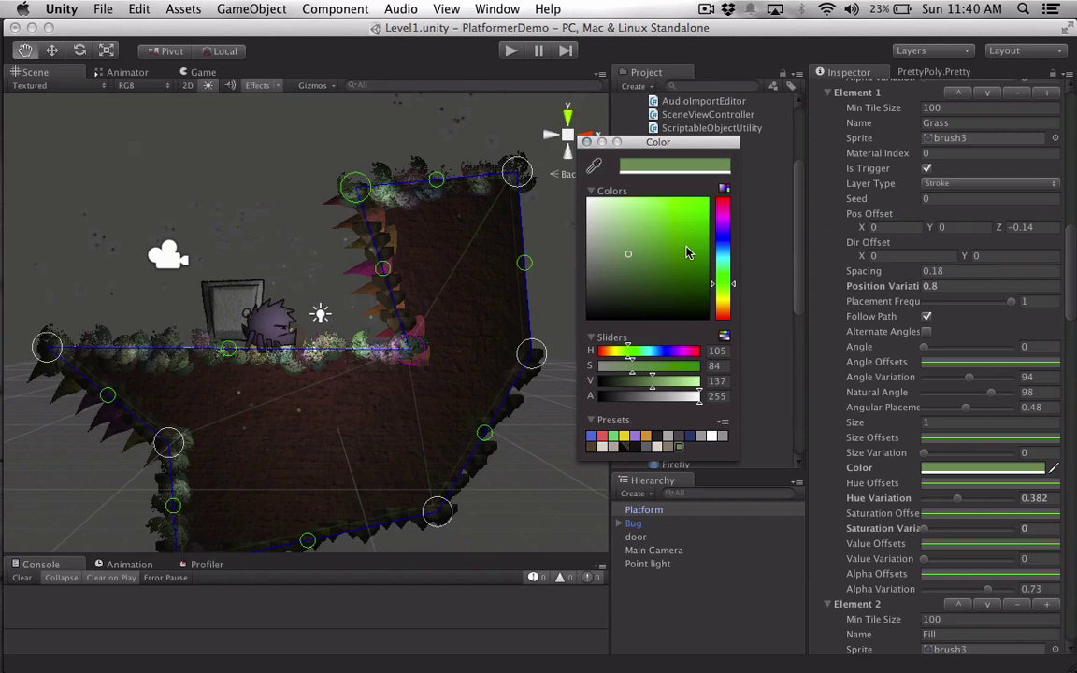
# Give the Grass layer a brighter green, Hue Variation 0.151, Size 1.78, Size Variation 0.163, Seed 43.
pyautogui.click(664, 251)
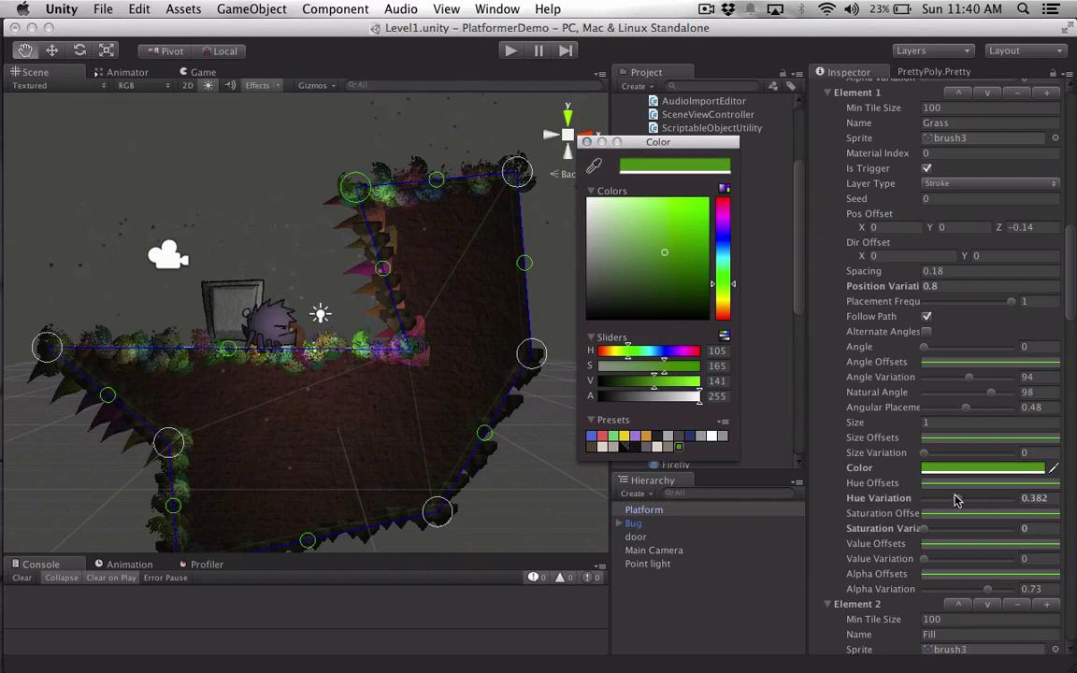
pyautogui.moveTo(956, 501)
pyautogui.mouseDown()
pyautogui.moveTo(905, 505)
pyautogui.moveTo(1061, 491)
pyautogui.moveTo(937, 502)
pyautogui.mouseUp()
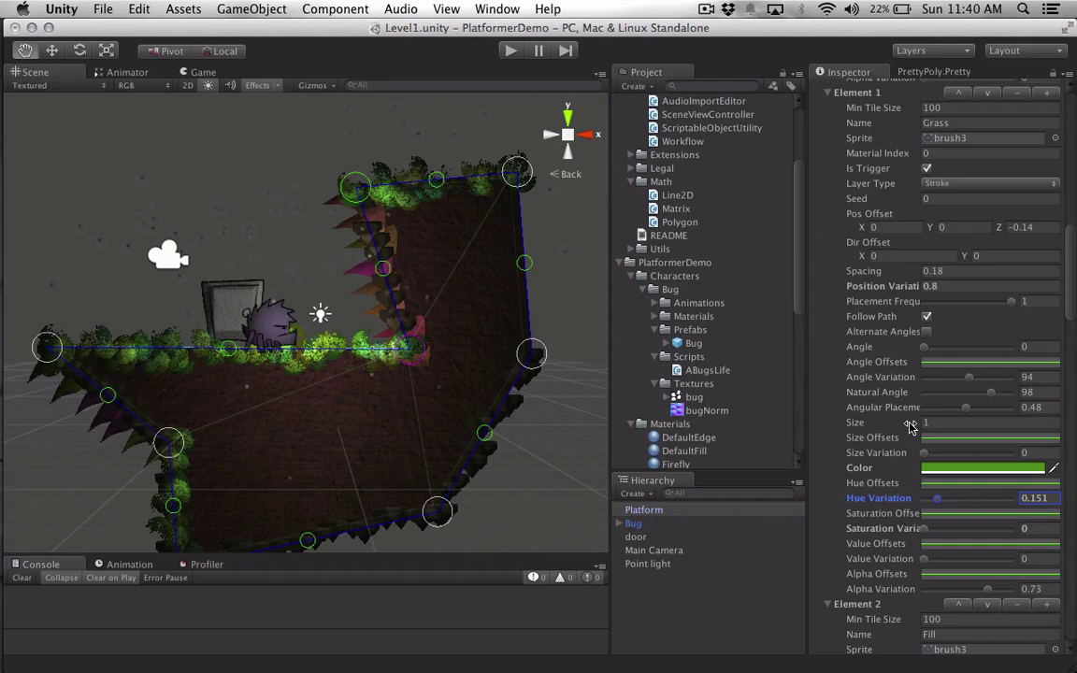
pyautogui.moveTo(912, 428); pyautogui.dragTo(938, 427)
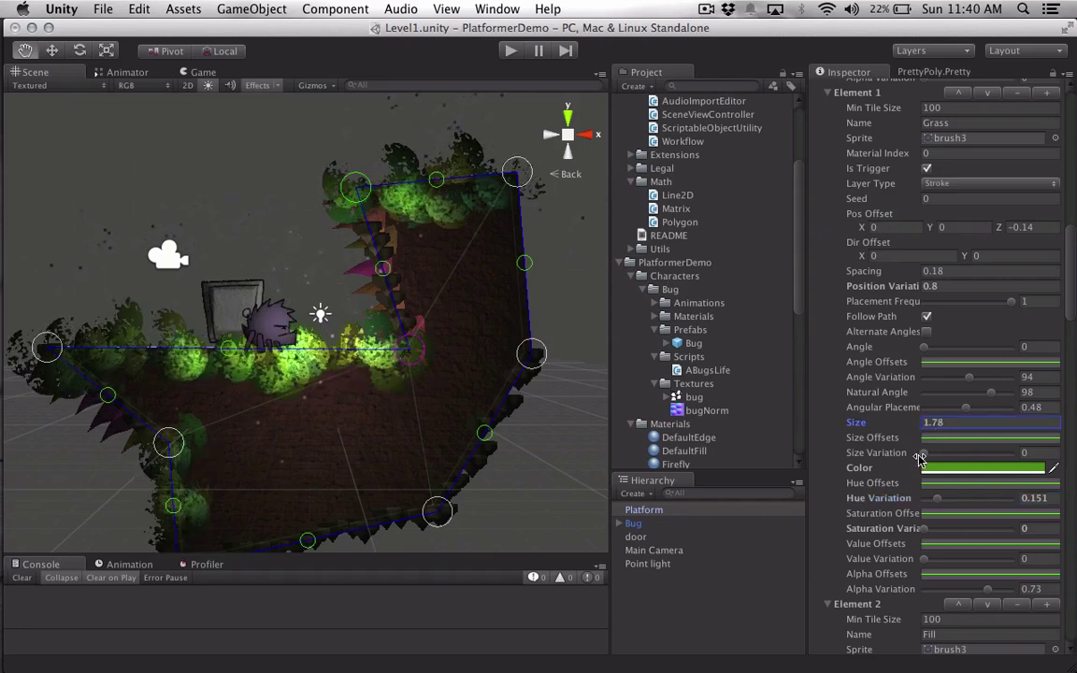
pyautogui.moveTo(926, 453)
pyautogui.mouseDown()
pyautogui.moveTo(957, 453)
pyautogui.moveTo(933, 453)
pyautogui.mouseUp()
pyautogui.scroll(2, 905, 313)
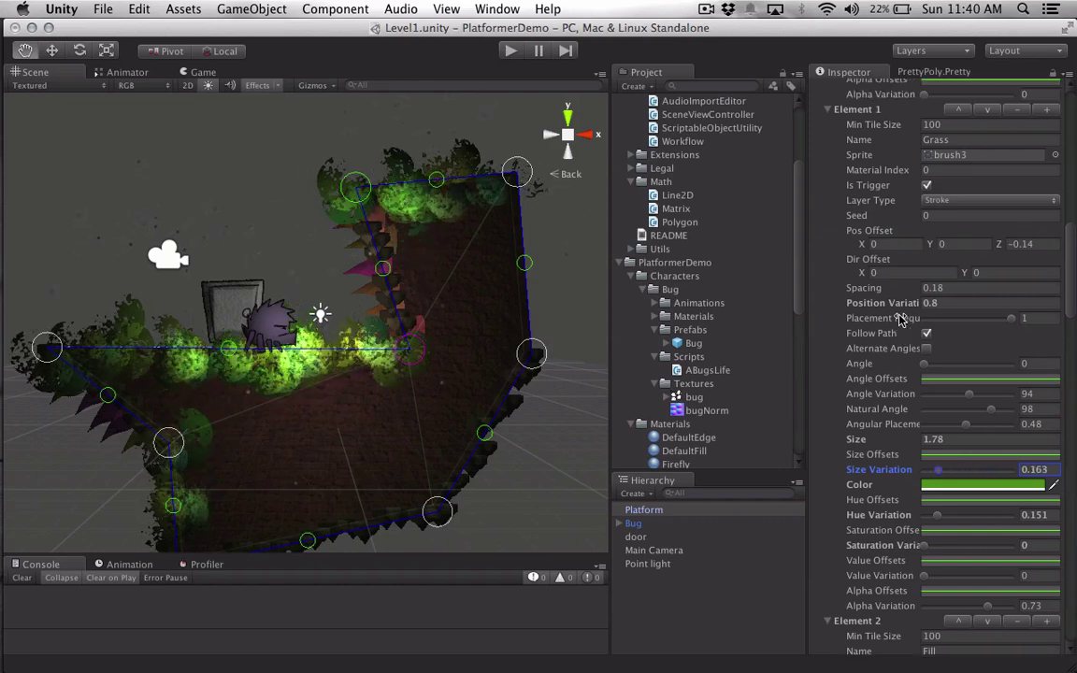
pyautogui.click(908, 233)
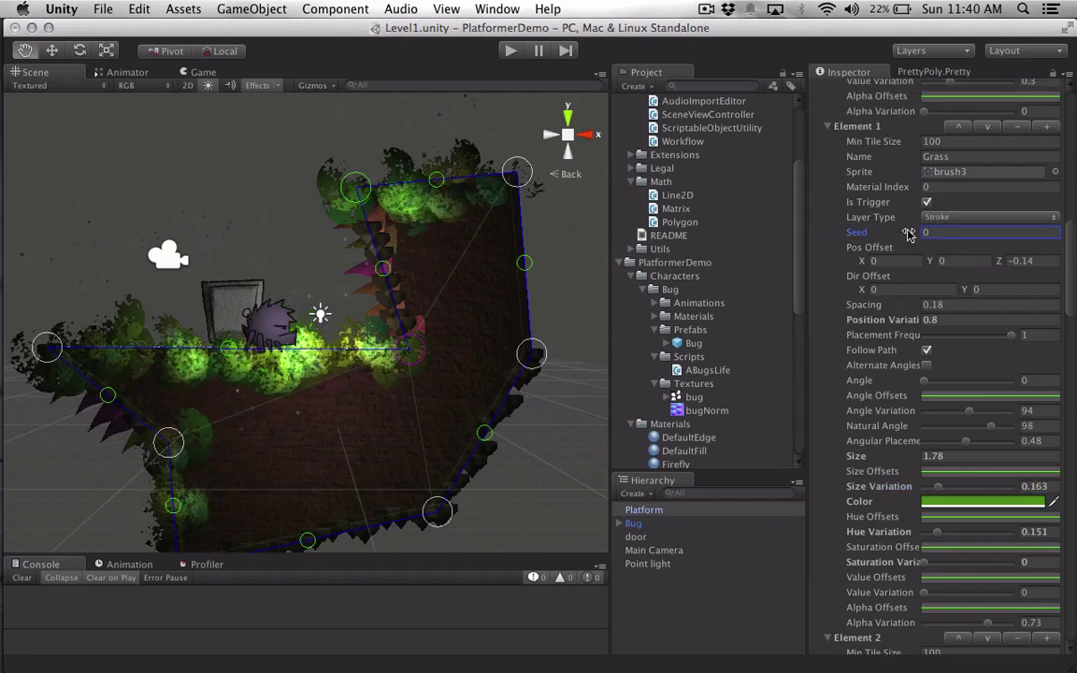
pyautogui.moveTo(910, 233); pyautogui.dragTo(950, 232)
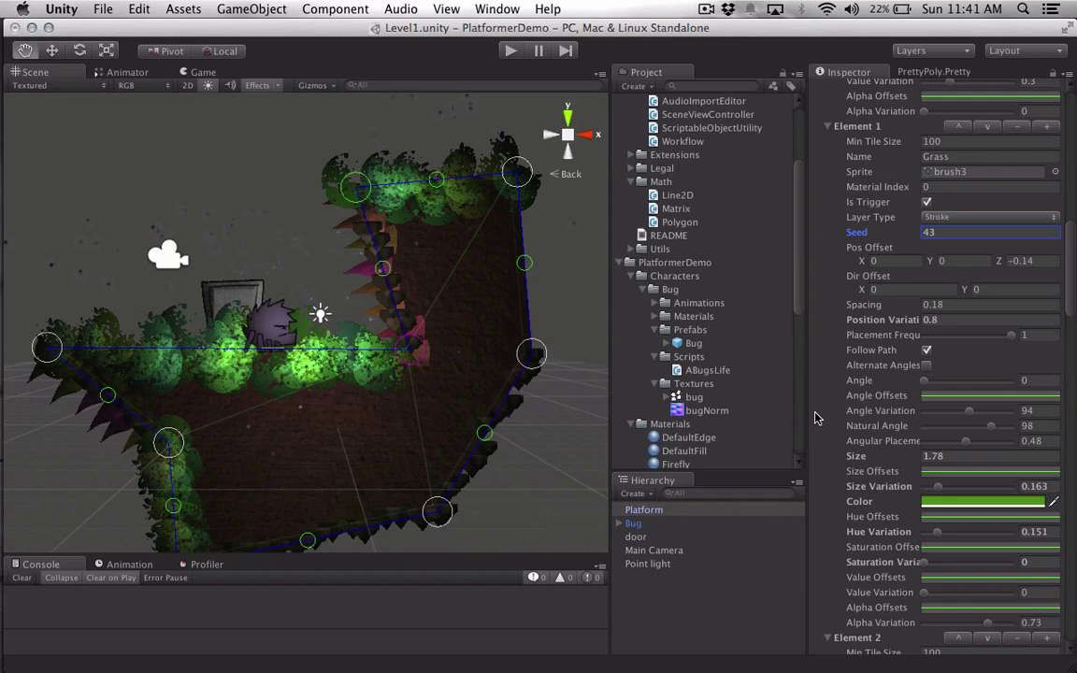
# Apply the platform's changes to its prefab and show the PrettyPoly.Pretty panel.
pyautogui.scroll(-5, 909, 486)
pyautogui.scroll(-4, 909, 486)
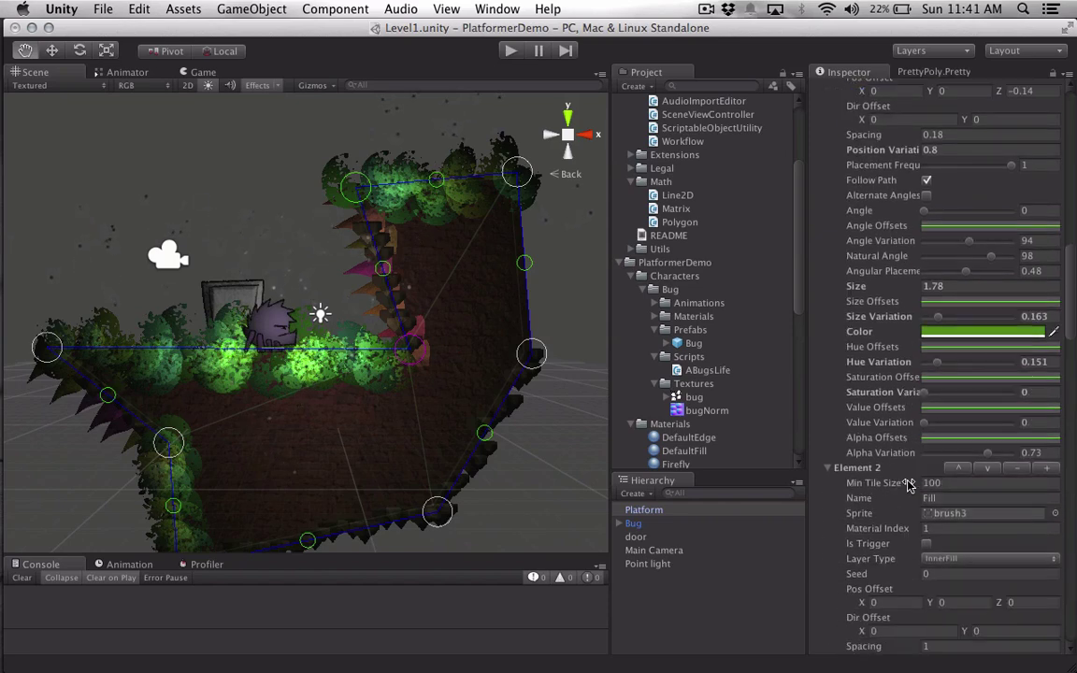
pyautogui.scroll(-2, 556, 451)
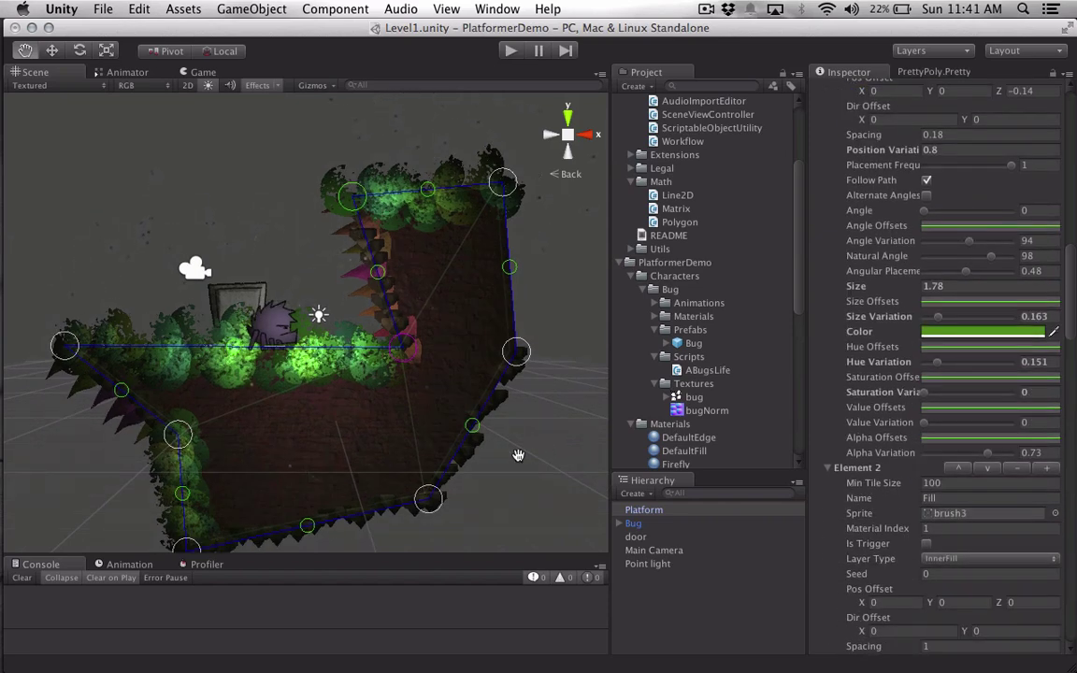
pyautogui.scroll(-10, 518, 455)
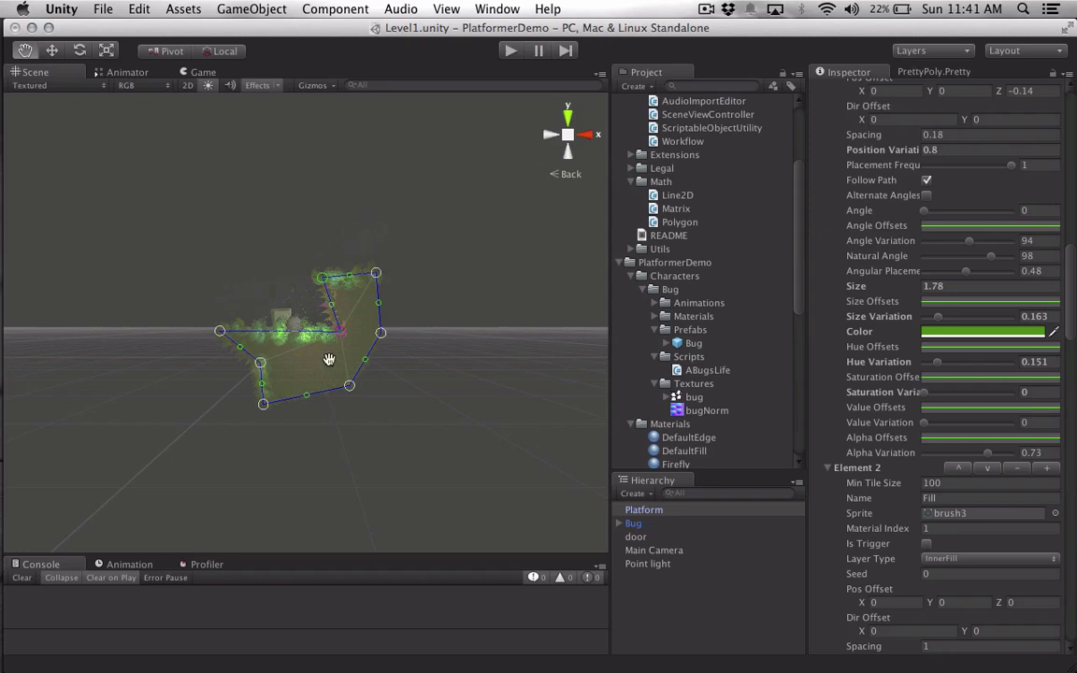
pyautogui.scroll(20, 839, 195)
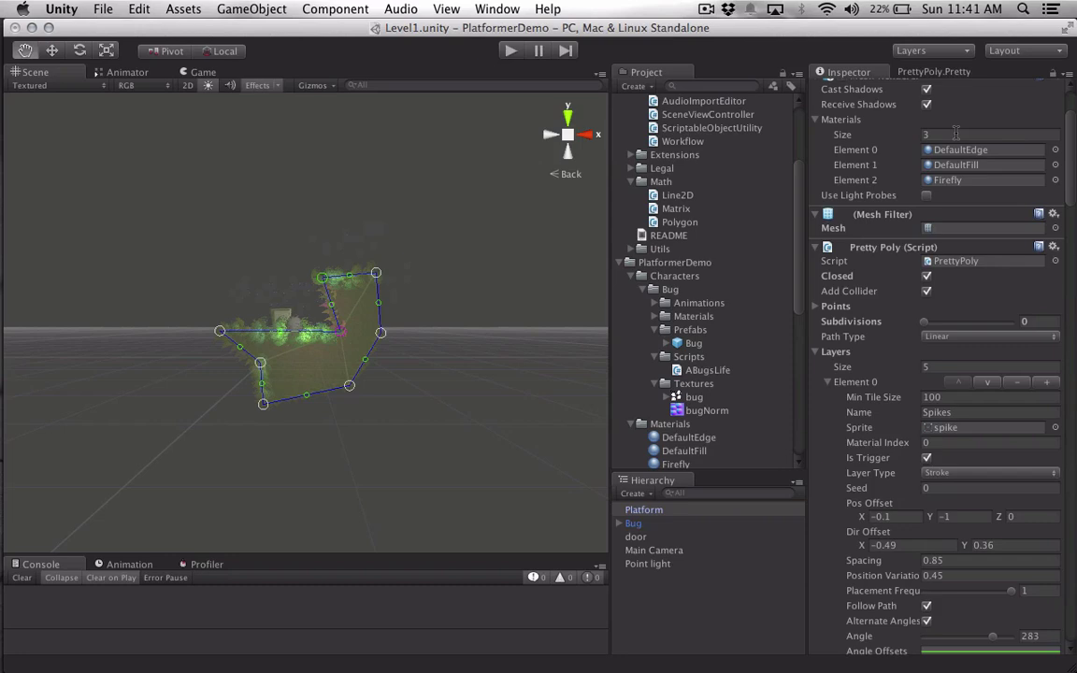
pyautogui.click(1028, 122)
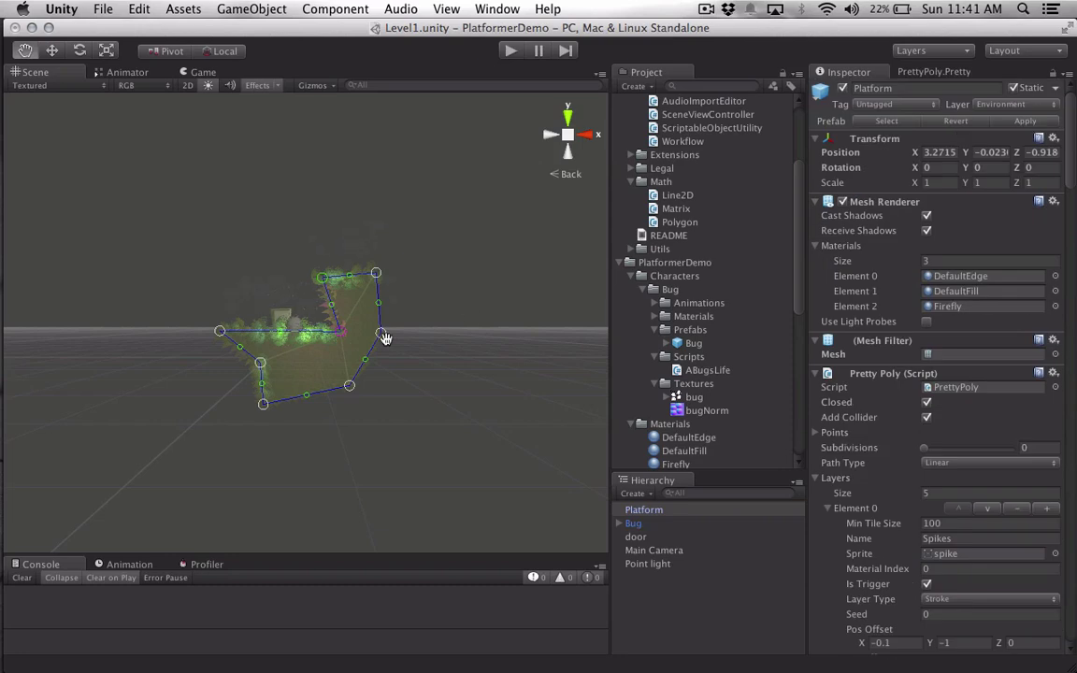
pyautogui.scroll(5, 385, 338)
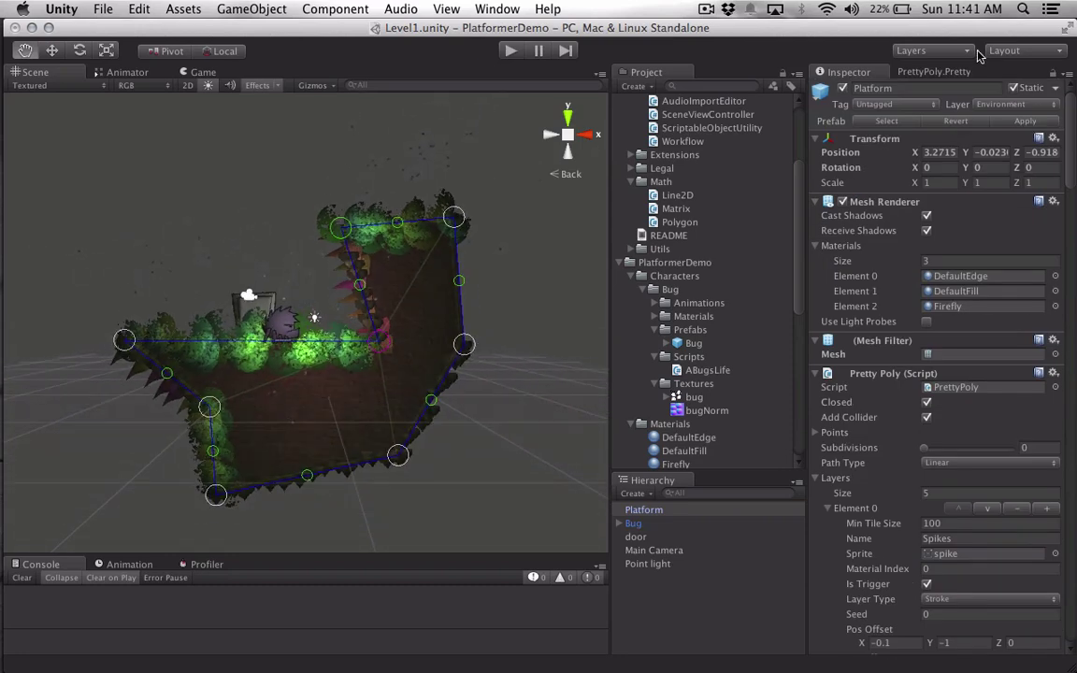
pyautogui.click(944, 72)
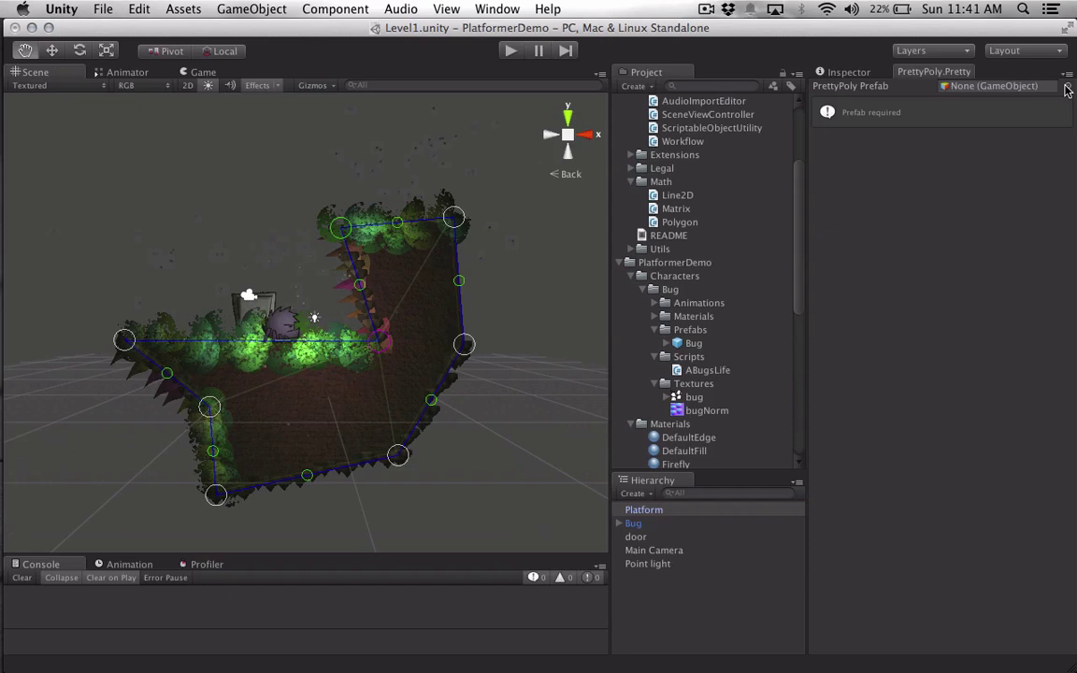
# Set the PrettyPoly Painter's prefab to Platform.
pyautogui.click(507, 9)
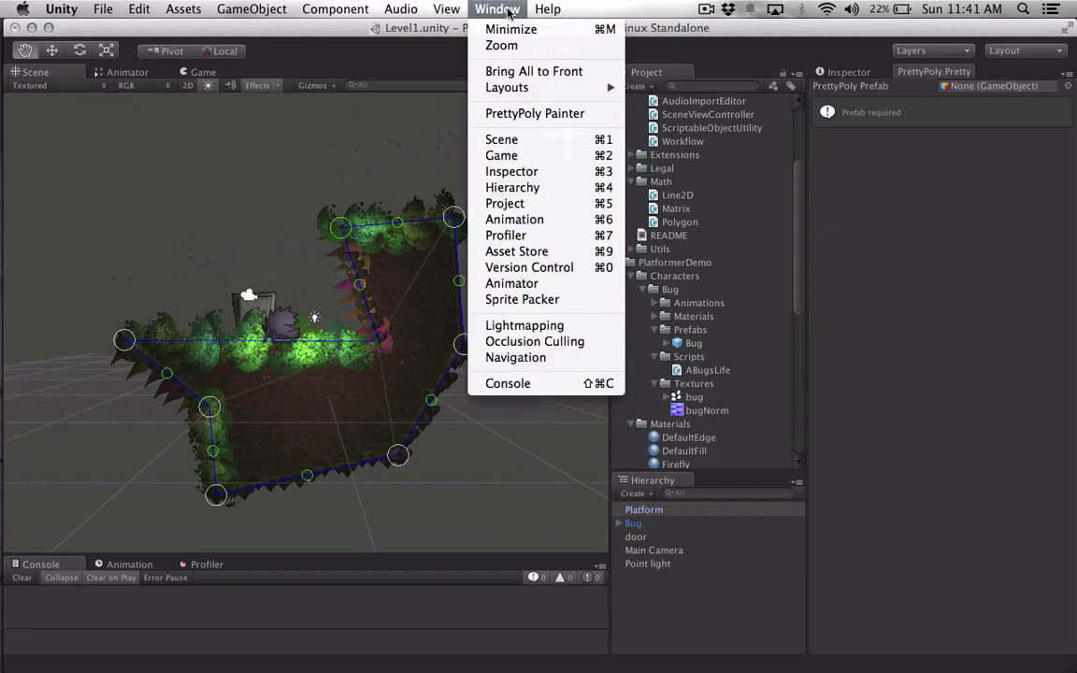
pyautogui.click(995, 169)
pyautogui.click(1068, 86)
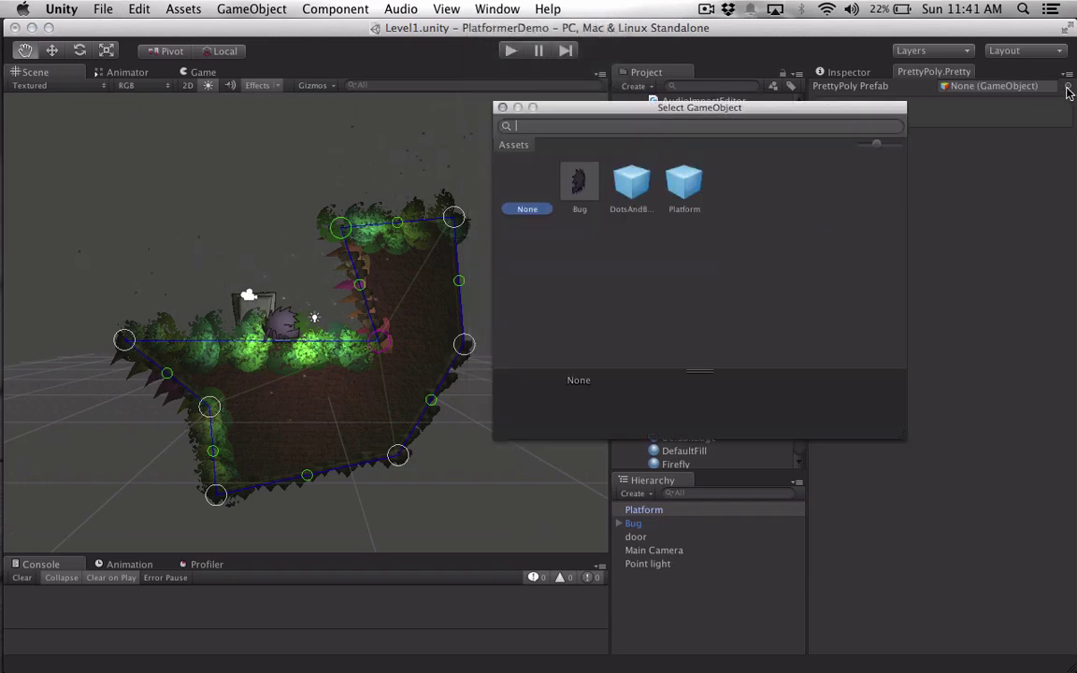
pyautogui.click(683, 184)
pyautogui.click(502, 108)
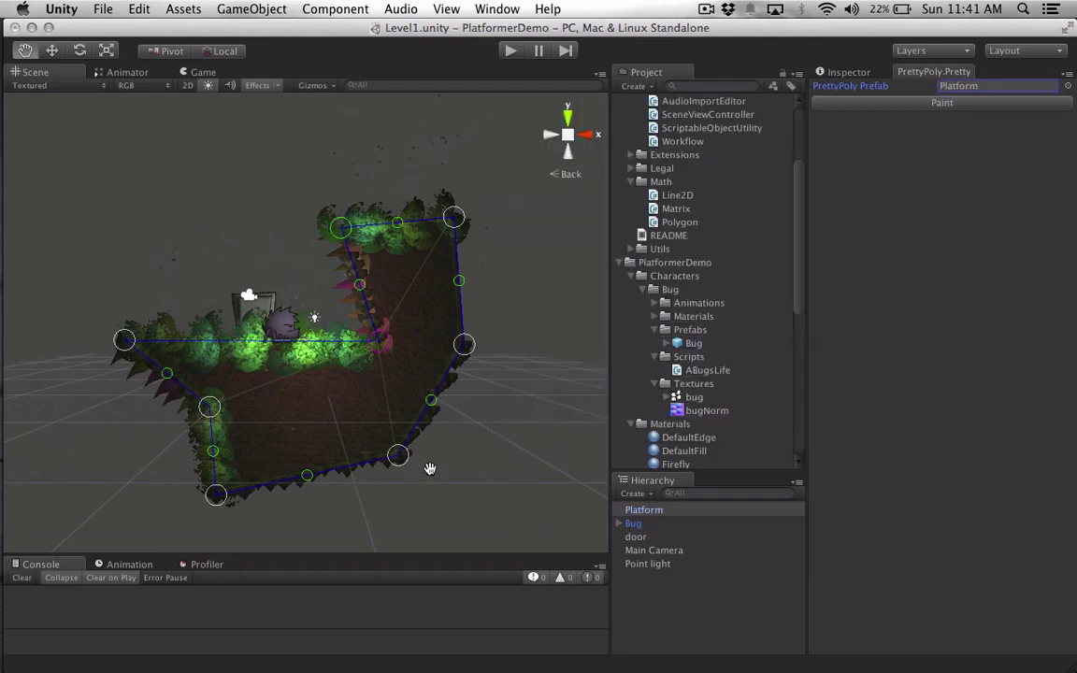
# Paint new platform outlines right and left of the original, then stop painting.
pyautogui.click(942, 103)
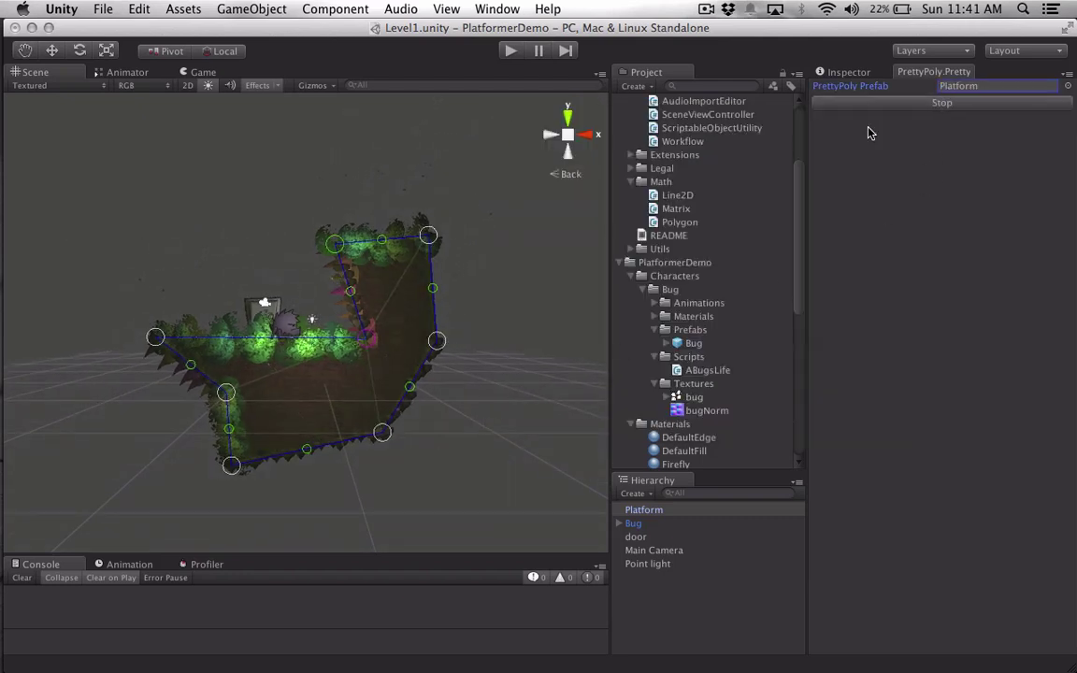
pyautogui.moveTo(566, 240); pyautogui.dragTo(500, 245)
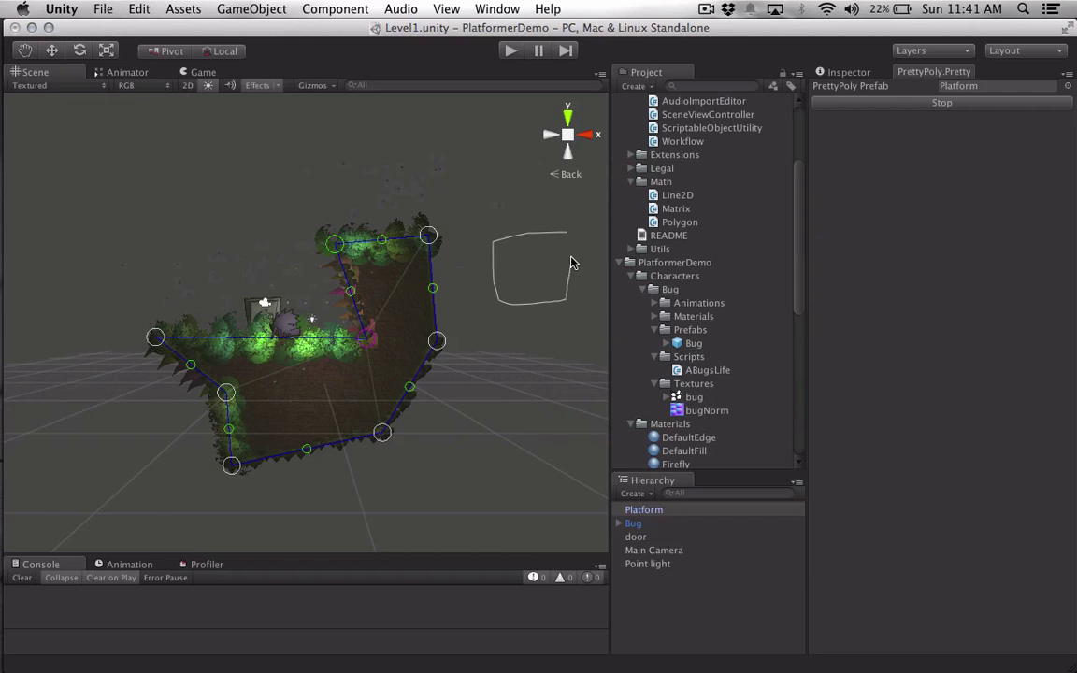
pyautogui.moveTo(573, 262); pyautogui.dragTo(570, 250)
pyautogui.scroll(-5, 83, 456)
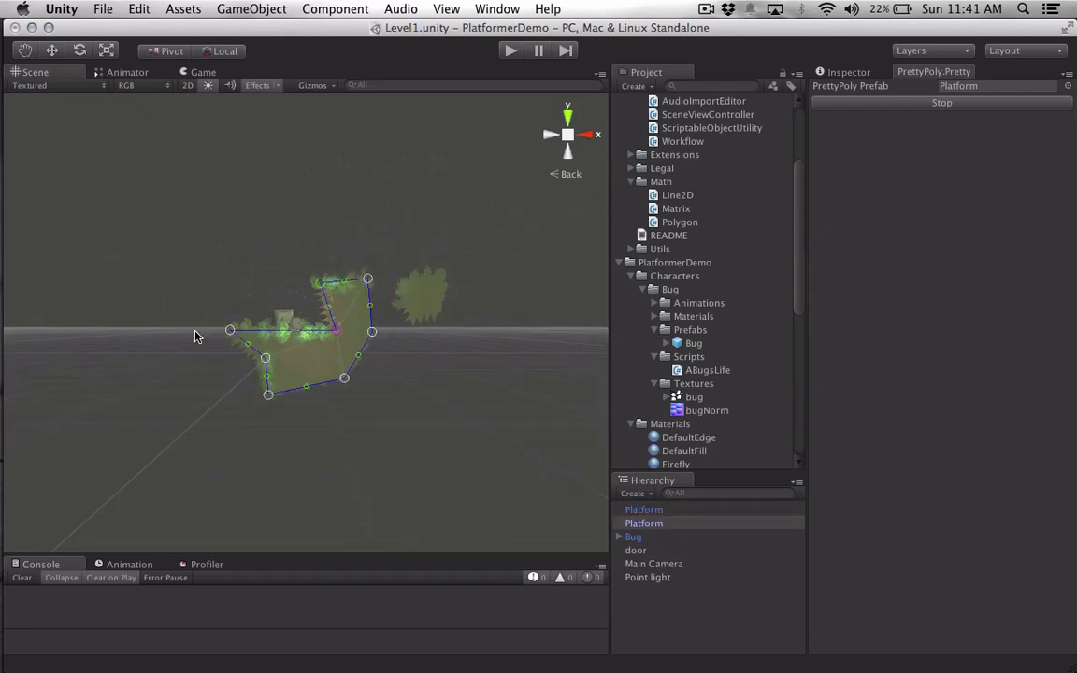
pyautogui.moveTo(194, 332); pyautogui.dragTo(51, 334)
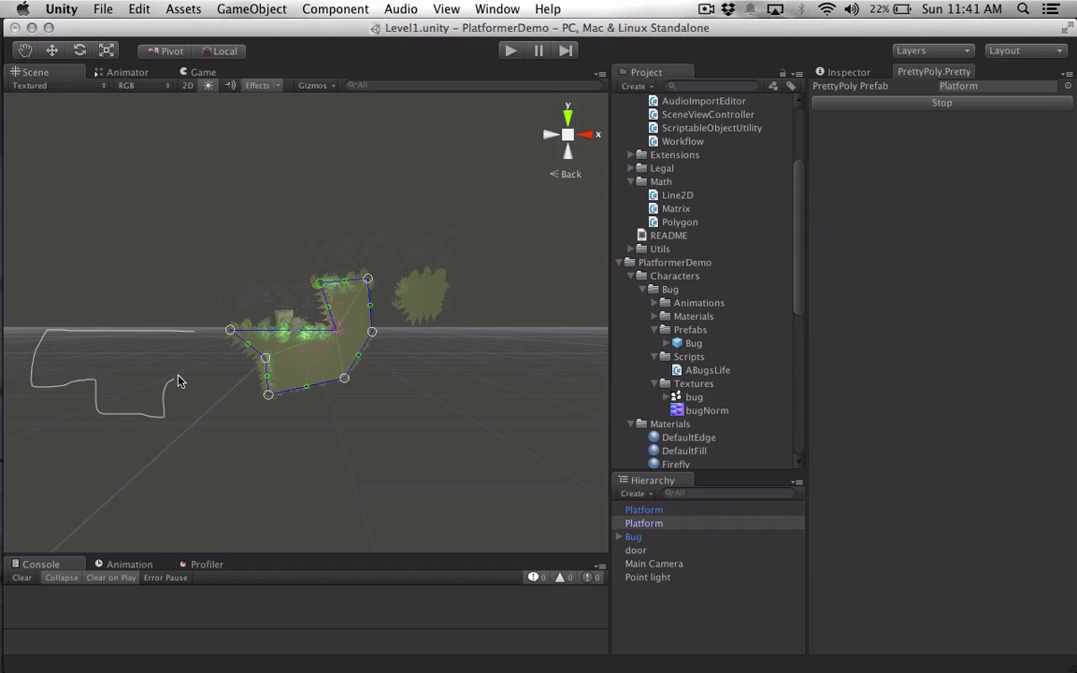
pyautogui.moveTo(200, 343); pyautogui.dragTo(197, 333)
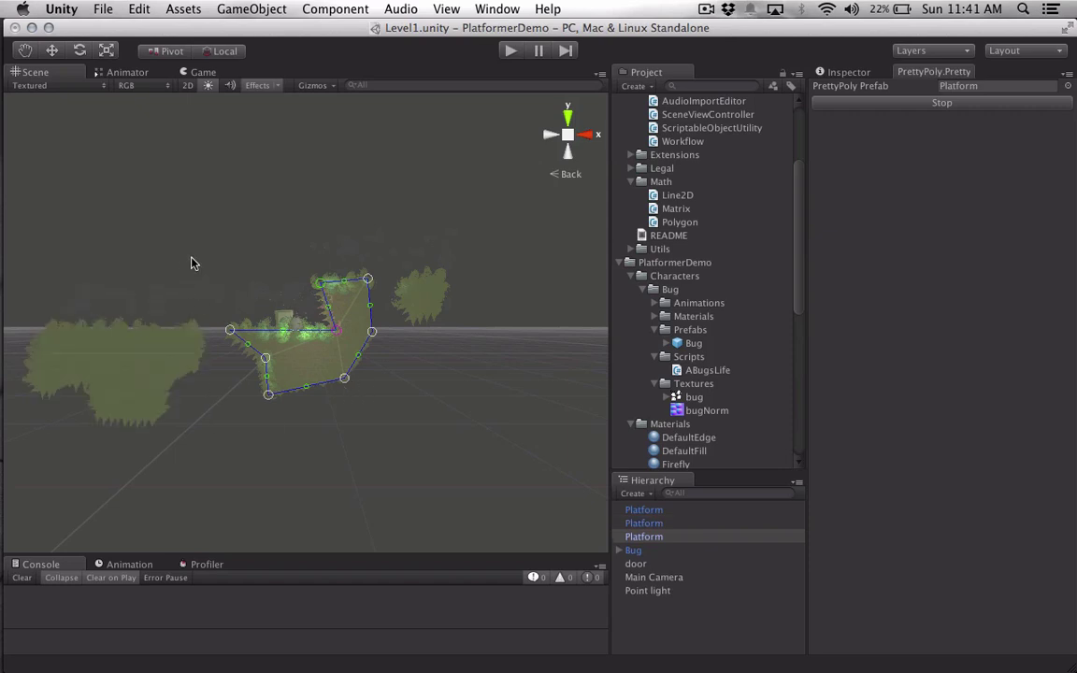
pyautogui.moveTo(202, 262)
pyautogui.mouseDown()
pyautogui.moveTo(230, 273)
pyautogui.moveTo(158, 250)
pyautogui.mouseUp()
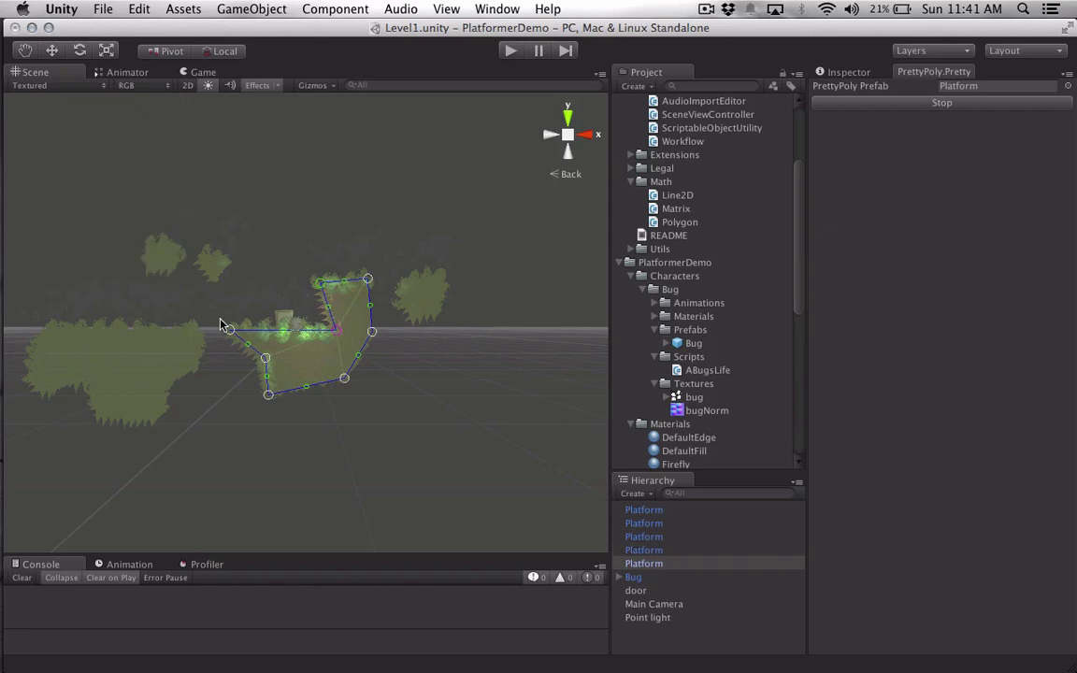
pyautogui.click(859, 101)
pyautogui.scroll(3, 238, 255)
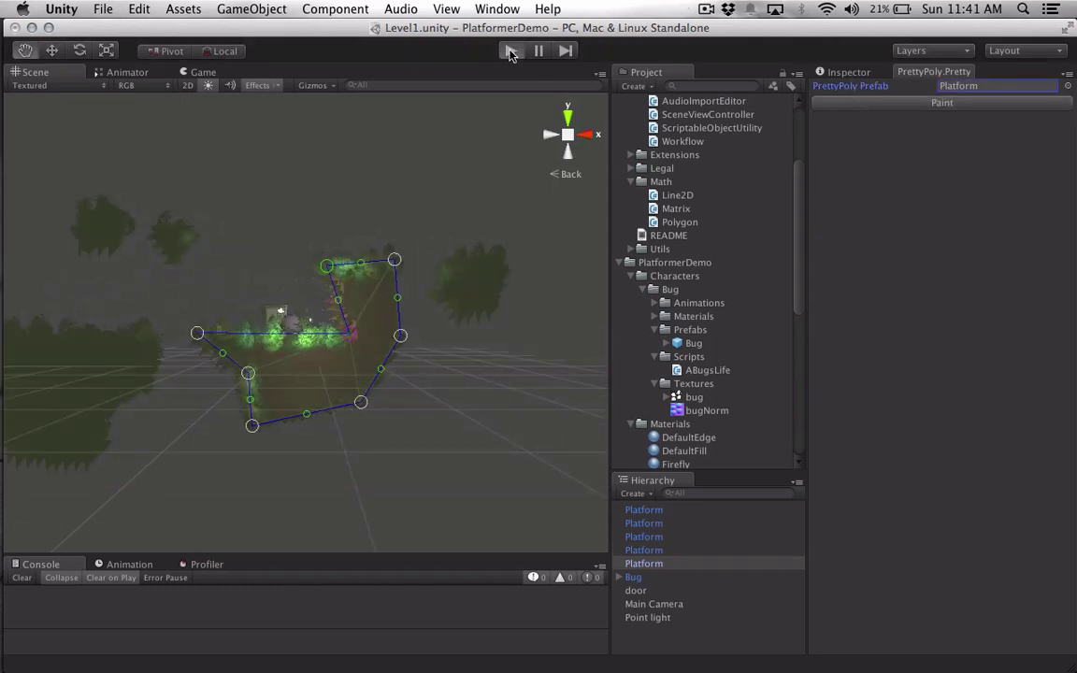
# Enter Play mode to run Level1 with the bug among the grassy platforms.
pyautogui.press('super+p')
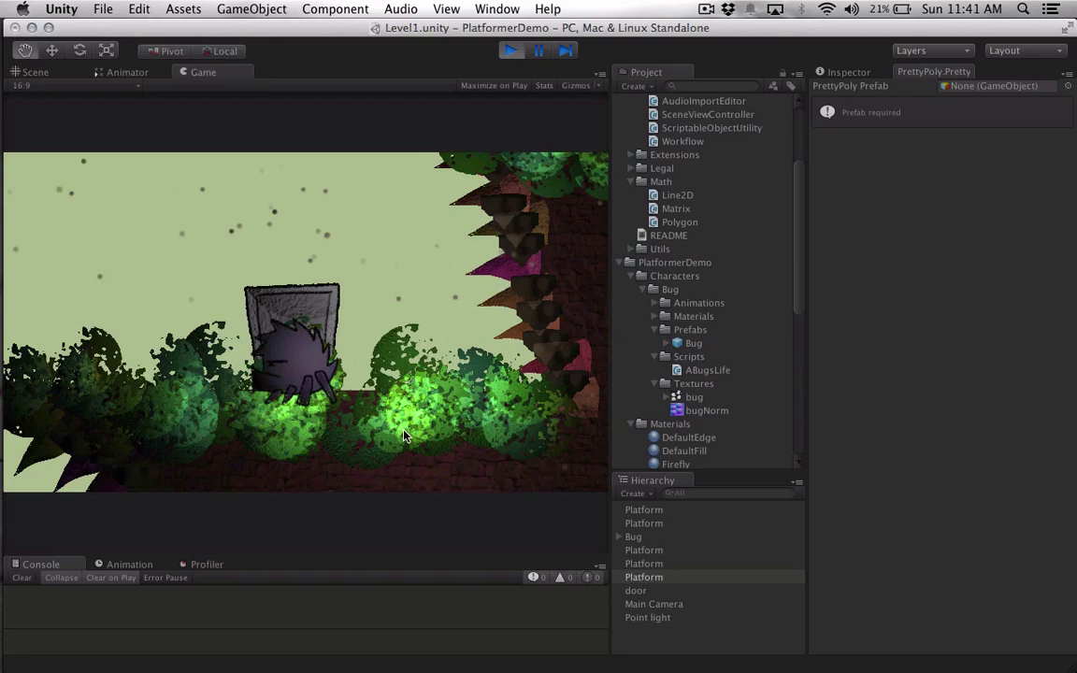